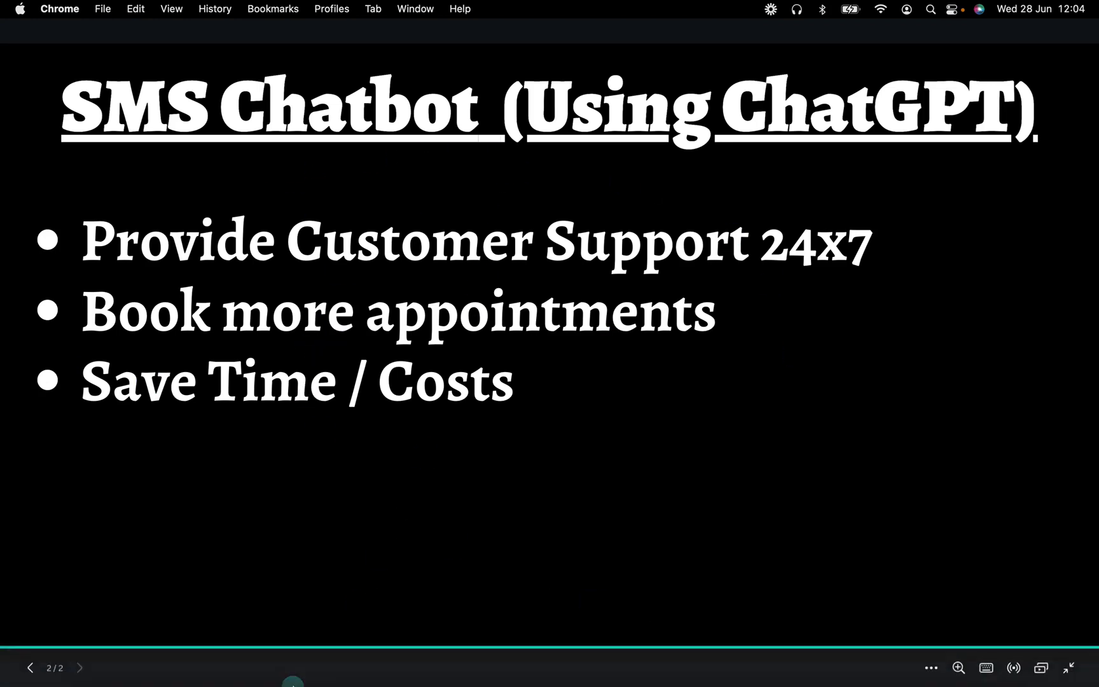
Switch to Chrome and view the Chatic Media platform page, followed by the SMS channel on the analytics dashboard.
mouse_move(294, 684)
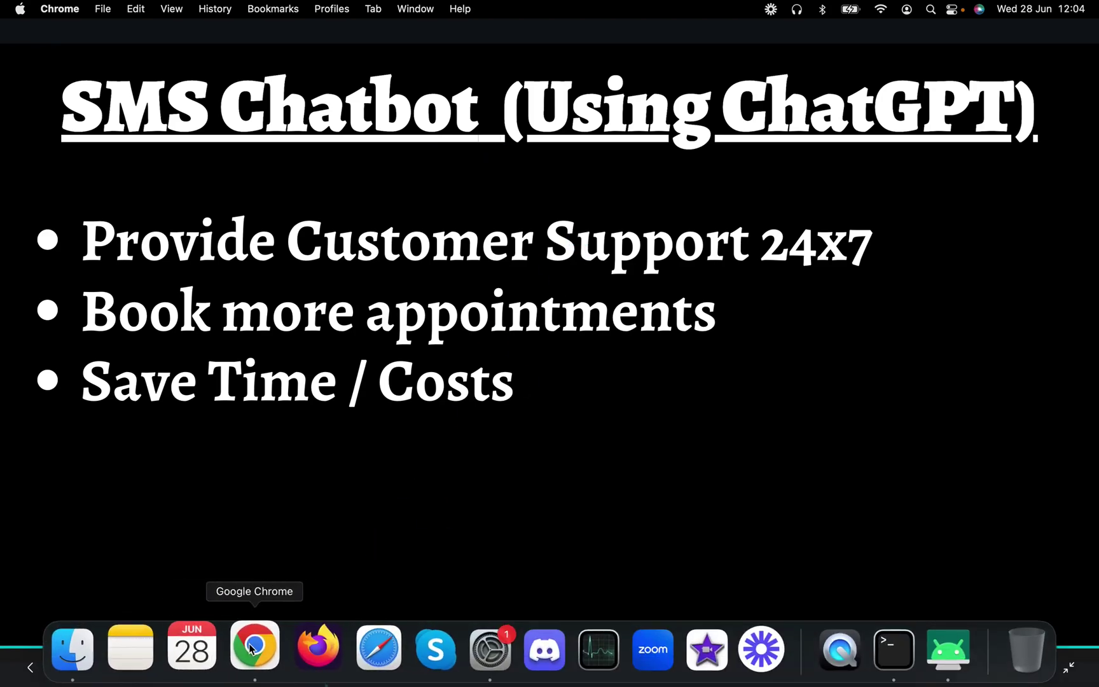
right_click(257, 646)
click(356, 442)
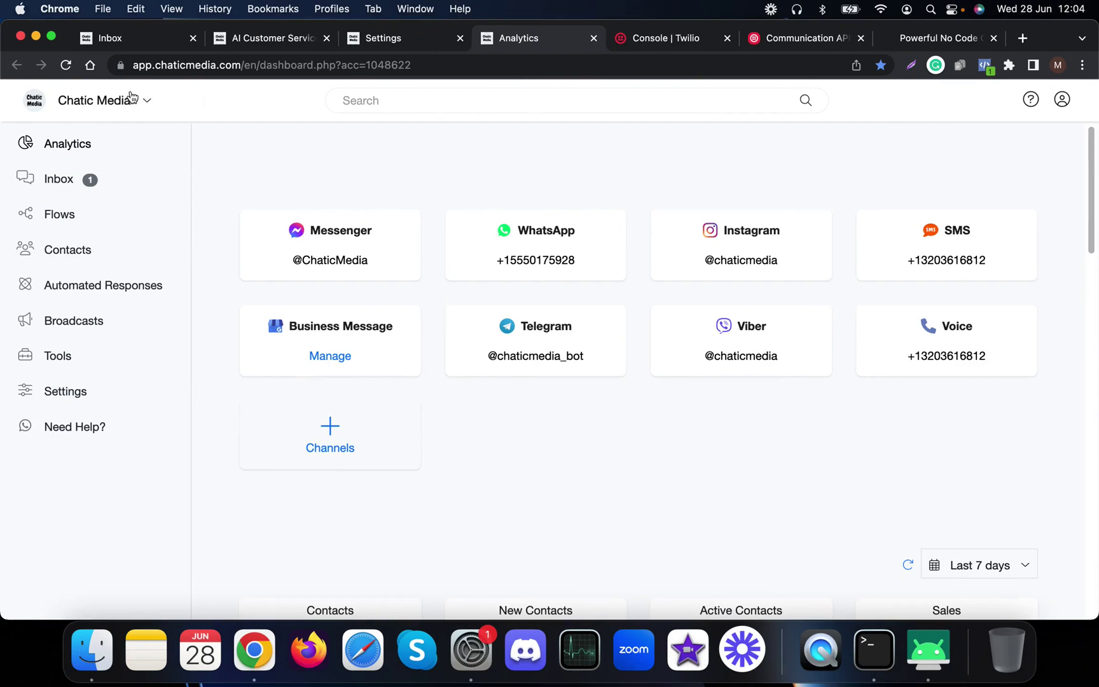
click(892, 40)
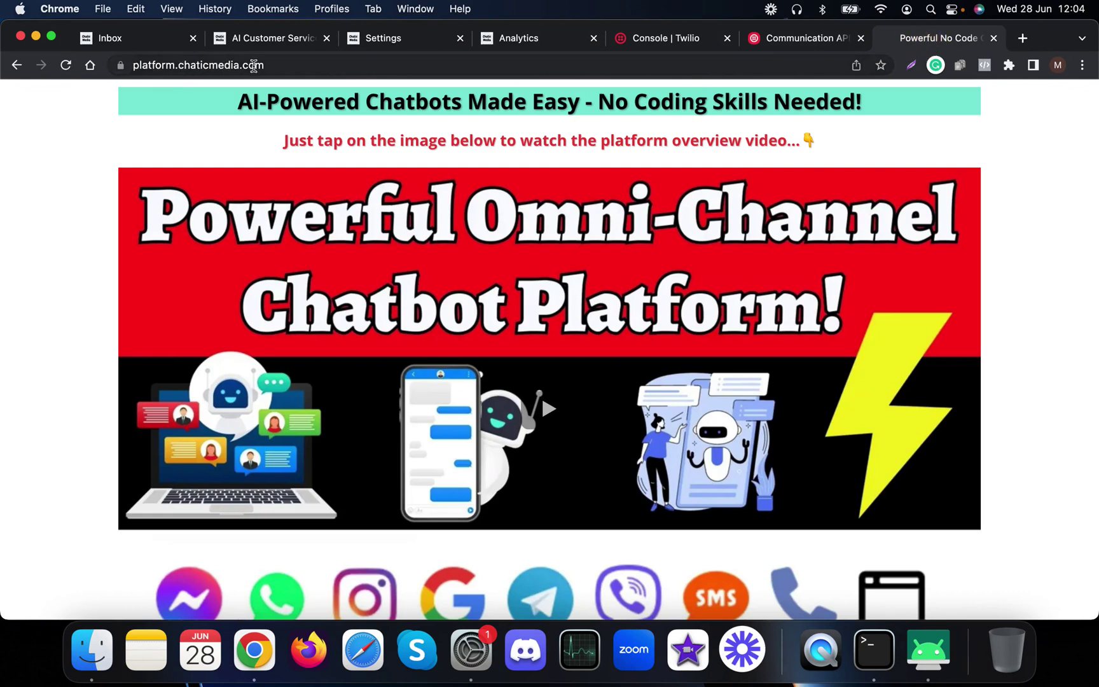
click(513, 40)
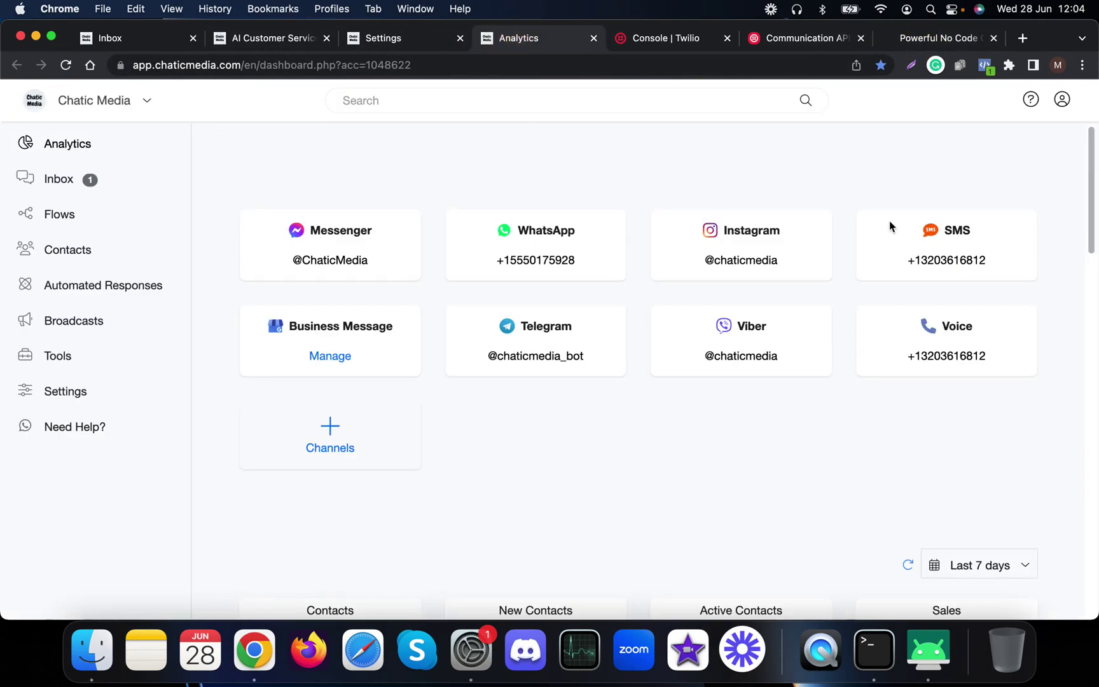
drag(913, 235, 994, 265)
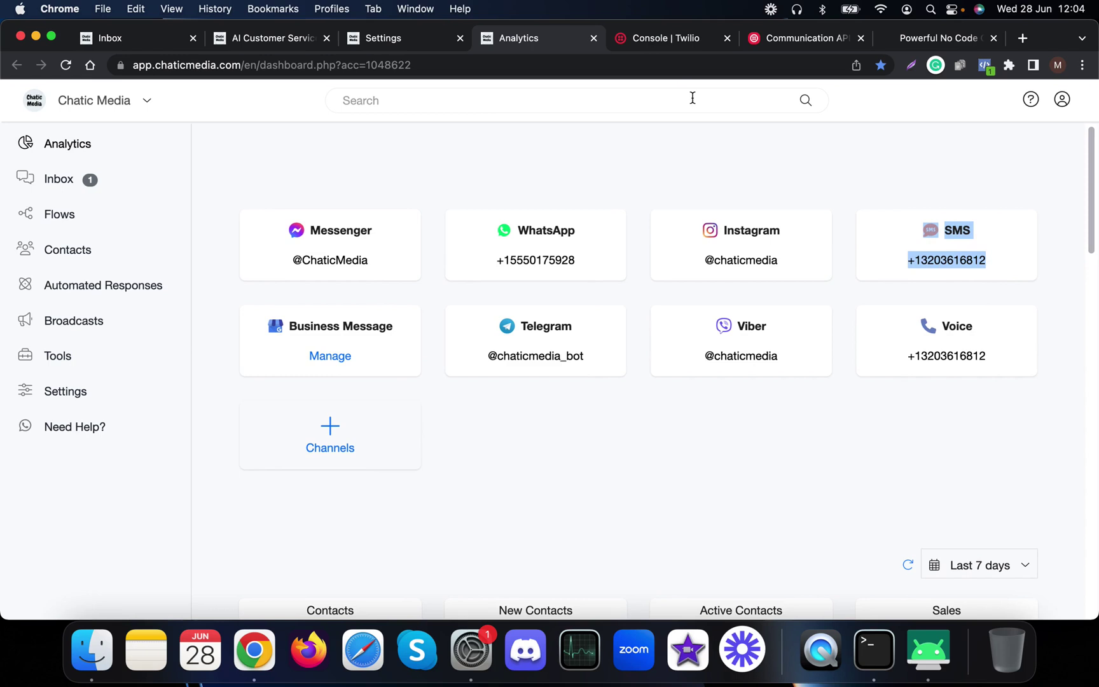
Check the account info in the Twilio console and the SMS (Twilio) connection in the Chatic Media channel settings.
click(657, 39)
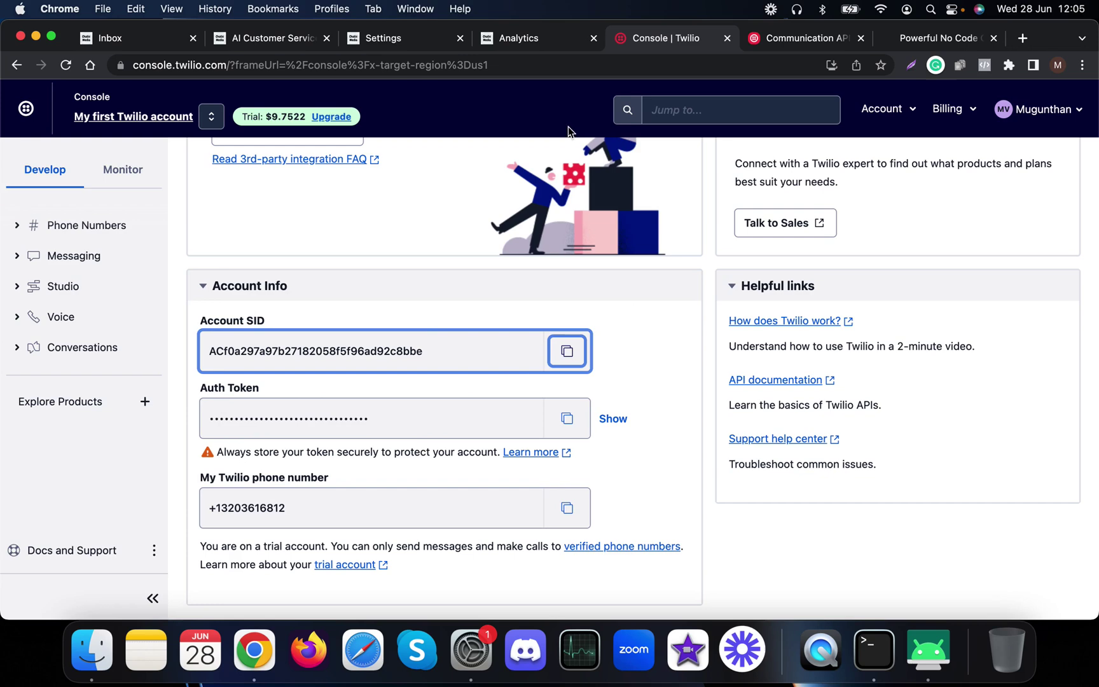
click(408, 43)
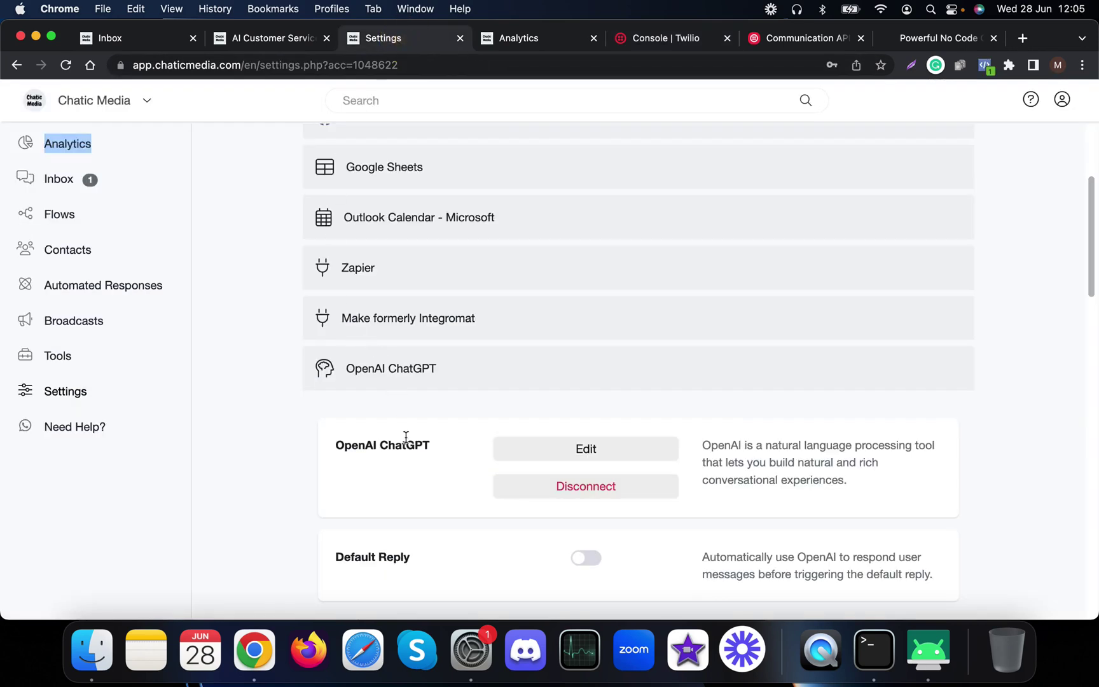
scroll(401, 382, up, 3)
click(392, 224)
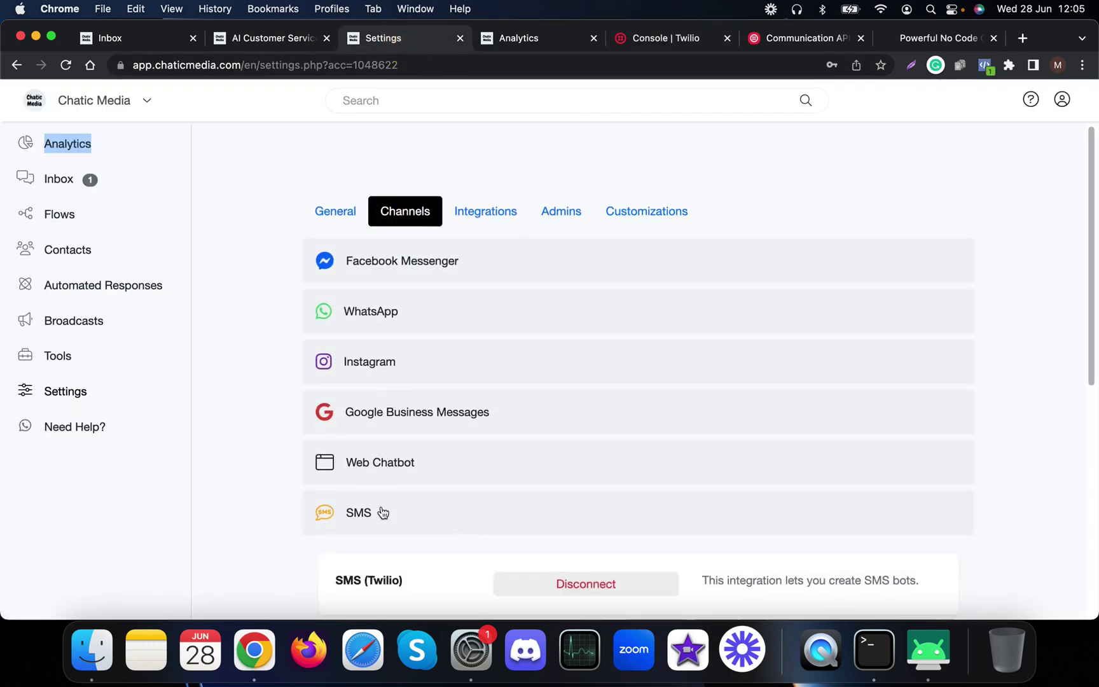
scroll(382, 512, down, 1)
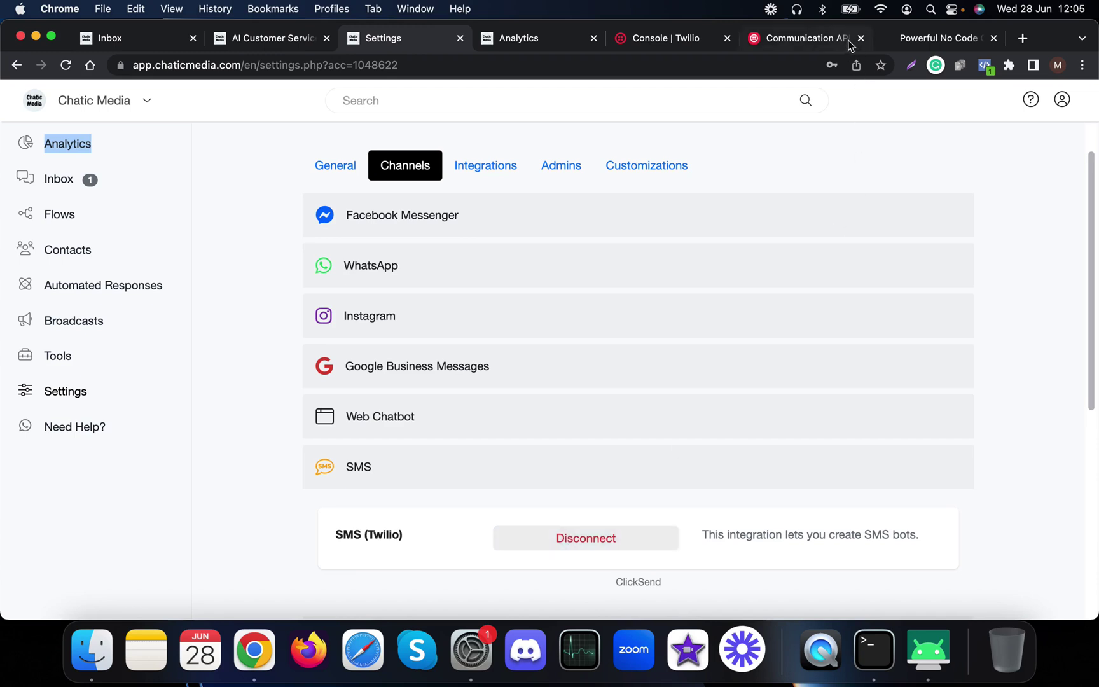
Revisit the Twilio account info and the channel settings, ending on the dashboard's SMS channel card.
click(692, 39)
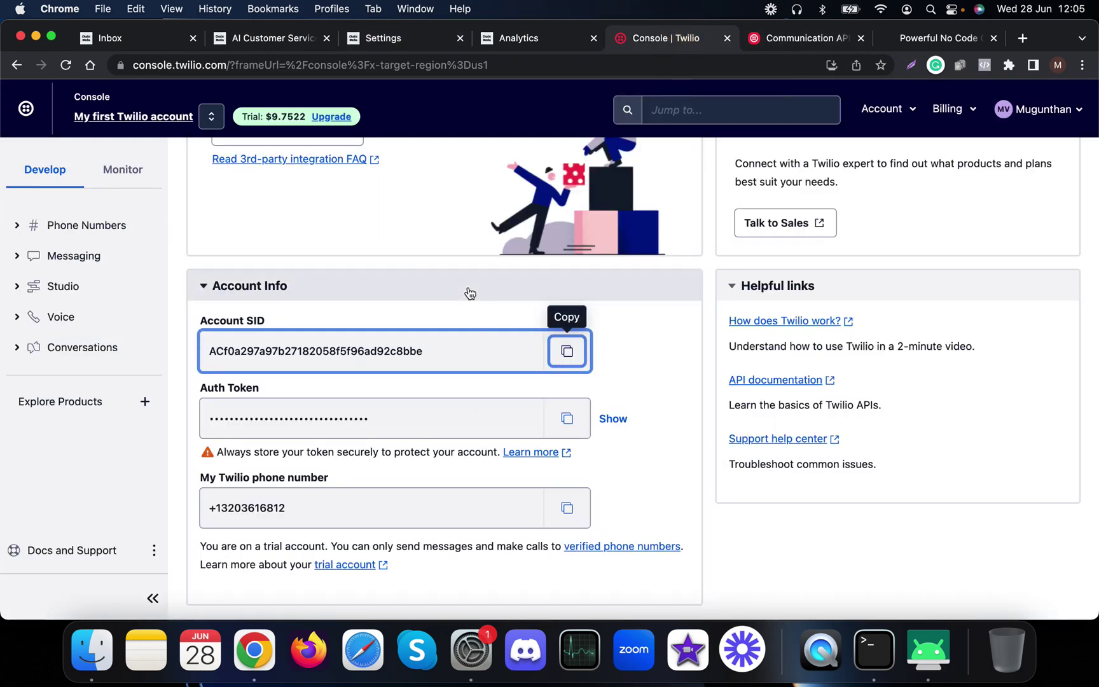
click(399, 49)
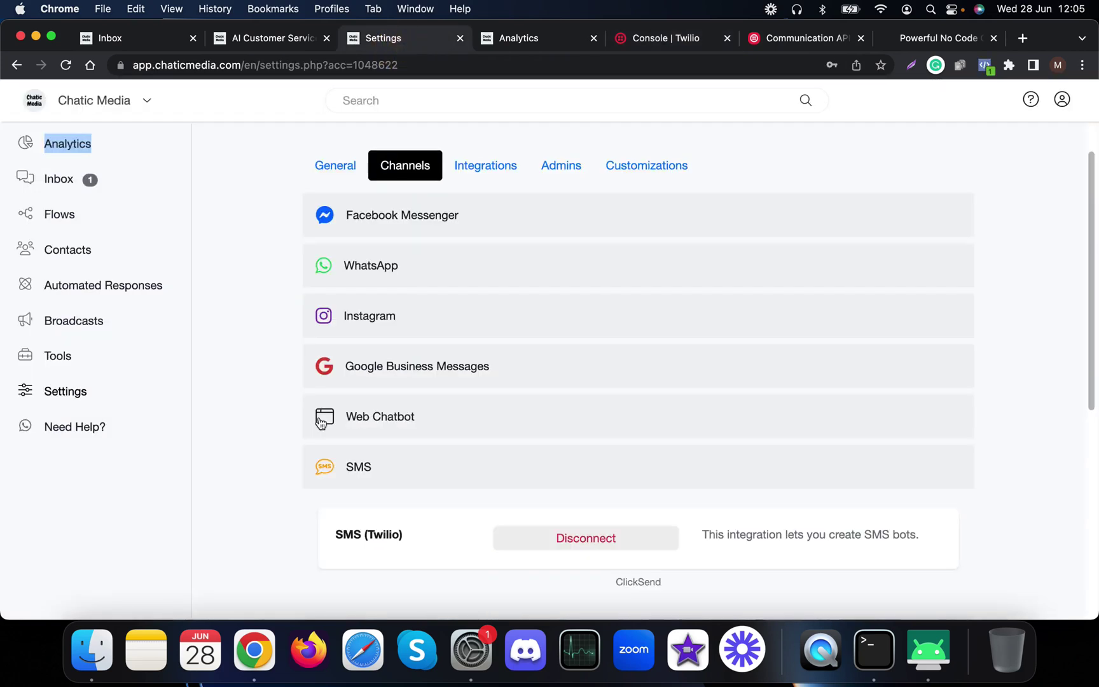
click(531, 40)
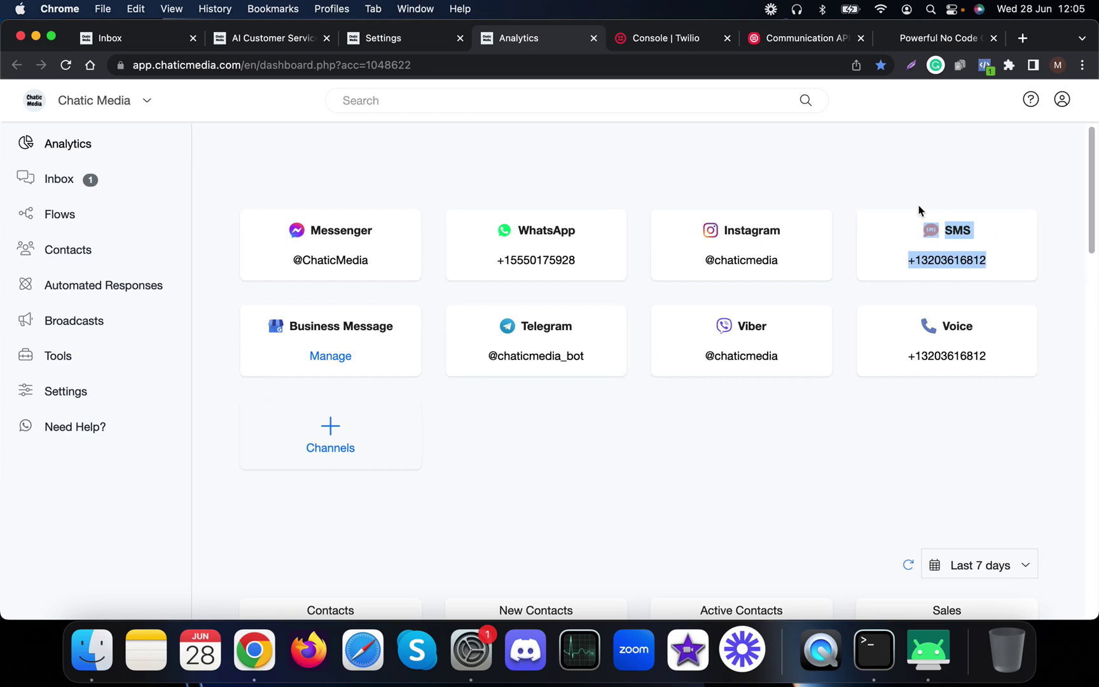
click(916, 188)
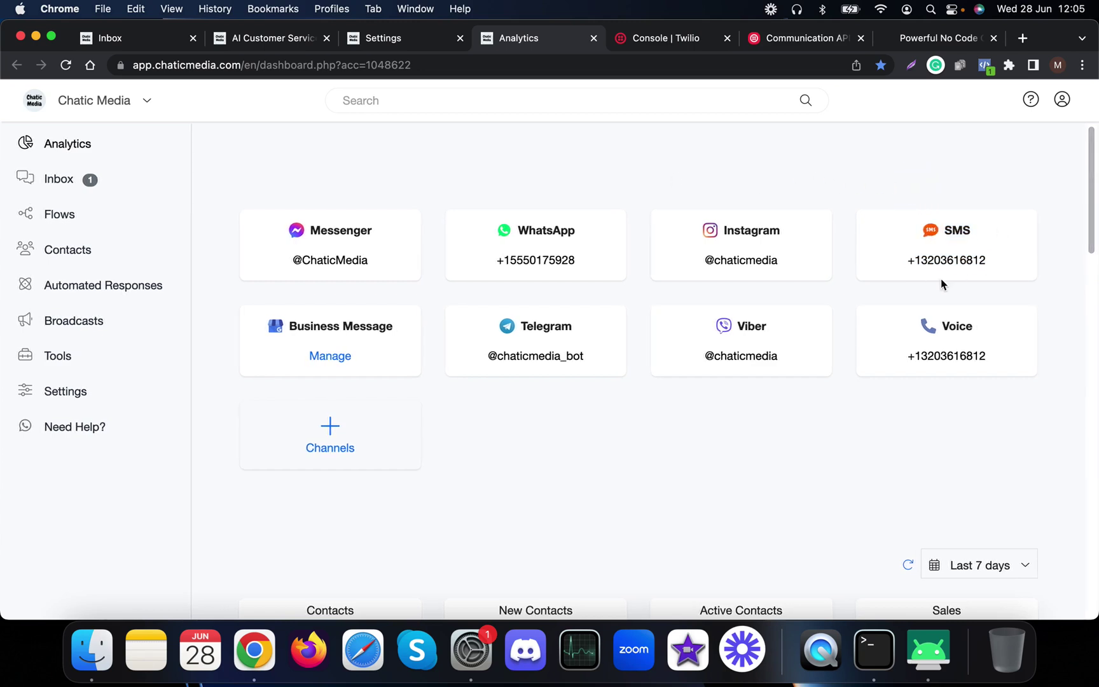
In the AI Customer Service - Chatic Media flow, close the OpenAI settings and look over the blocks around OpenAI Integration.
click(278, 39)
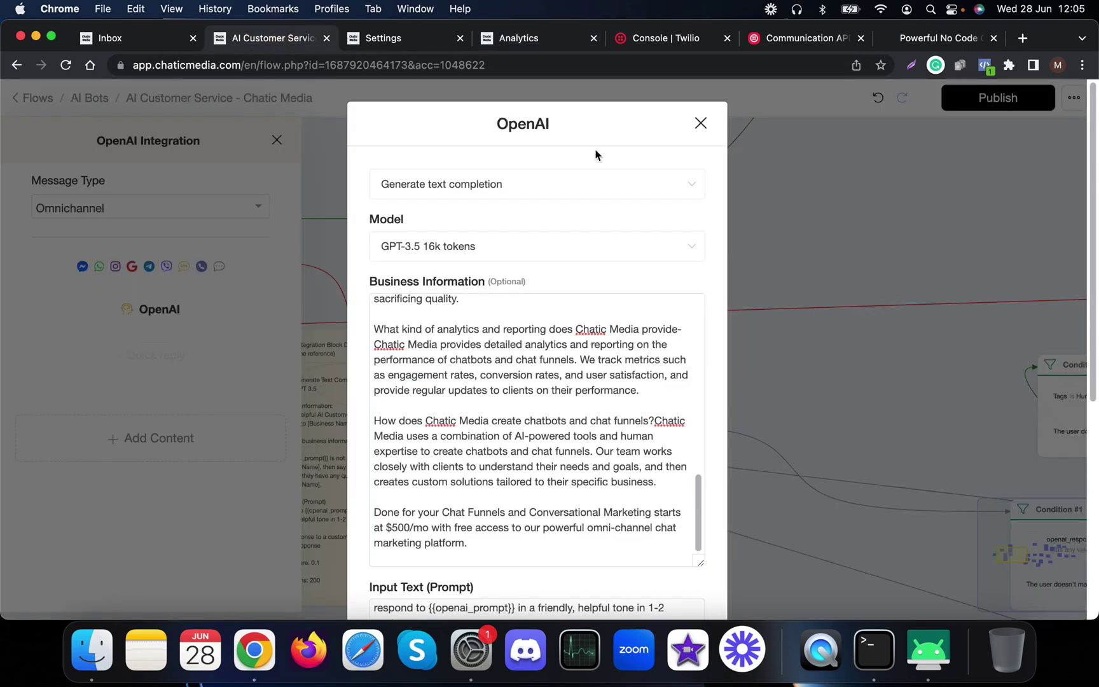
click(701, 124)
click(695, 349)
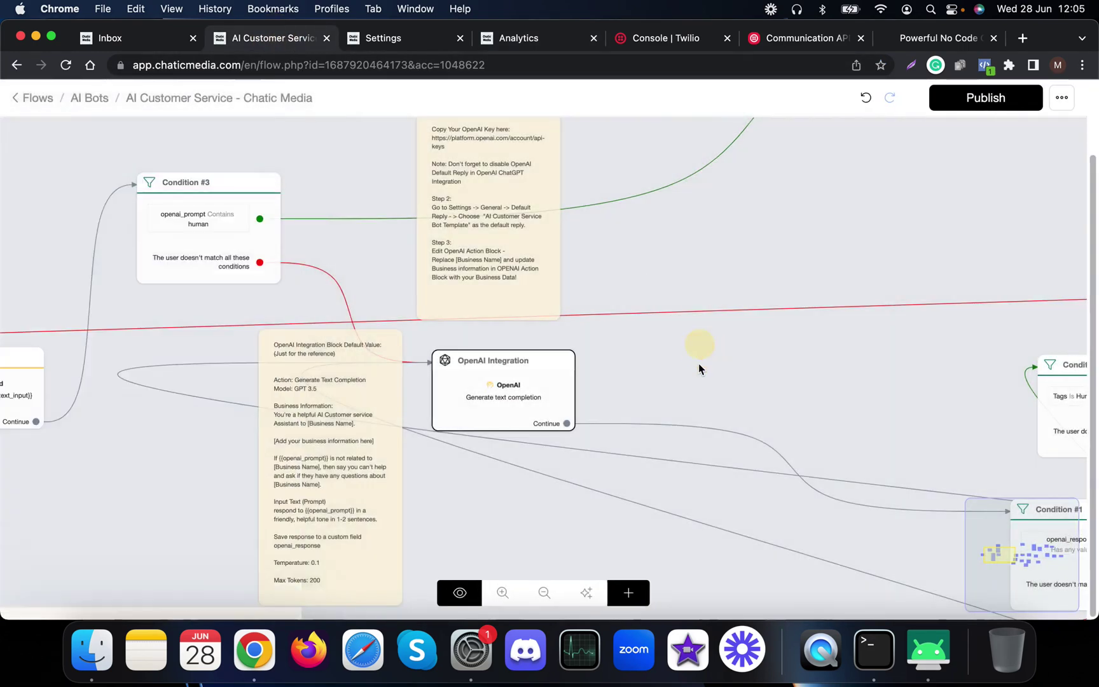
scroll(699, 363, down, 10)
scroll(693, 361, up, 15)
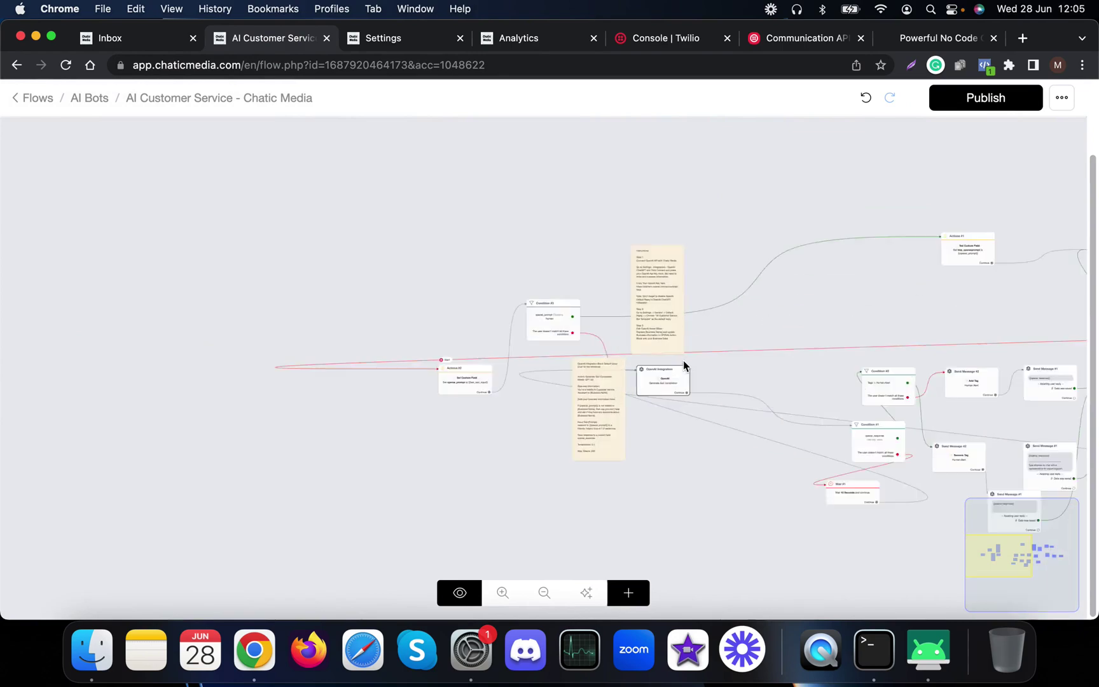
scroll(682, 369, down, 4)
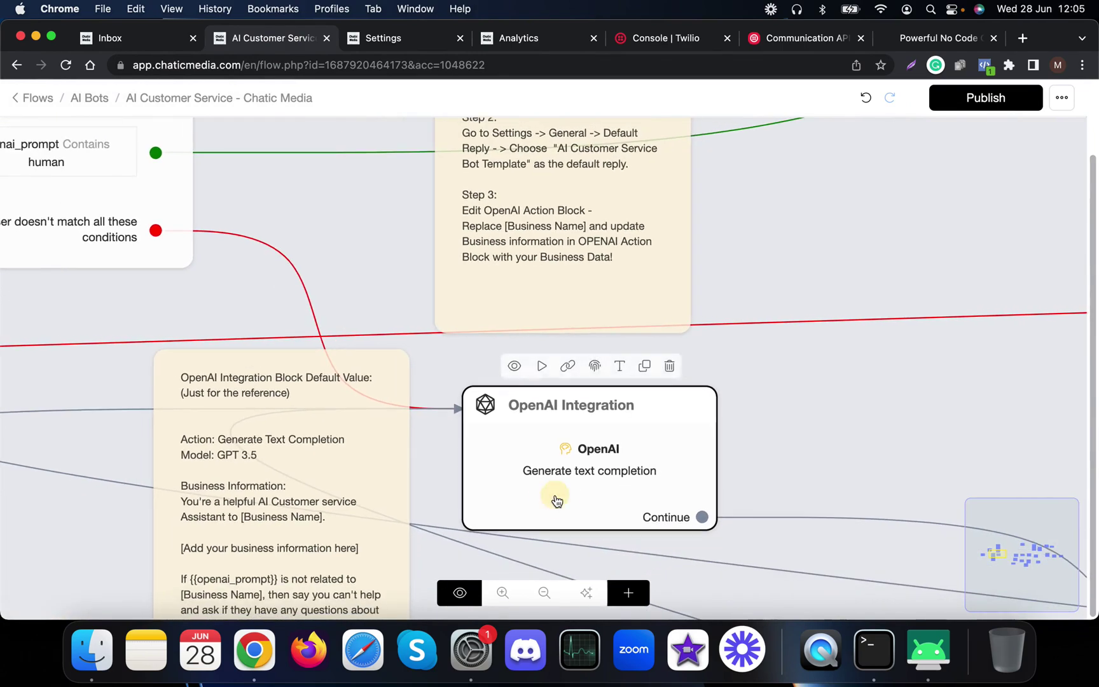
Open the OpenAI Integration block's text completion settings and review the model, business information, prompt and response options.
click(555, 498)
click(108, 314)
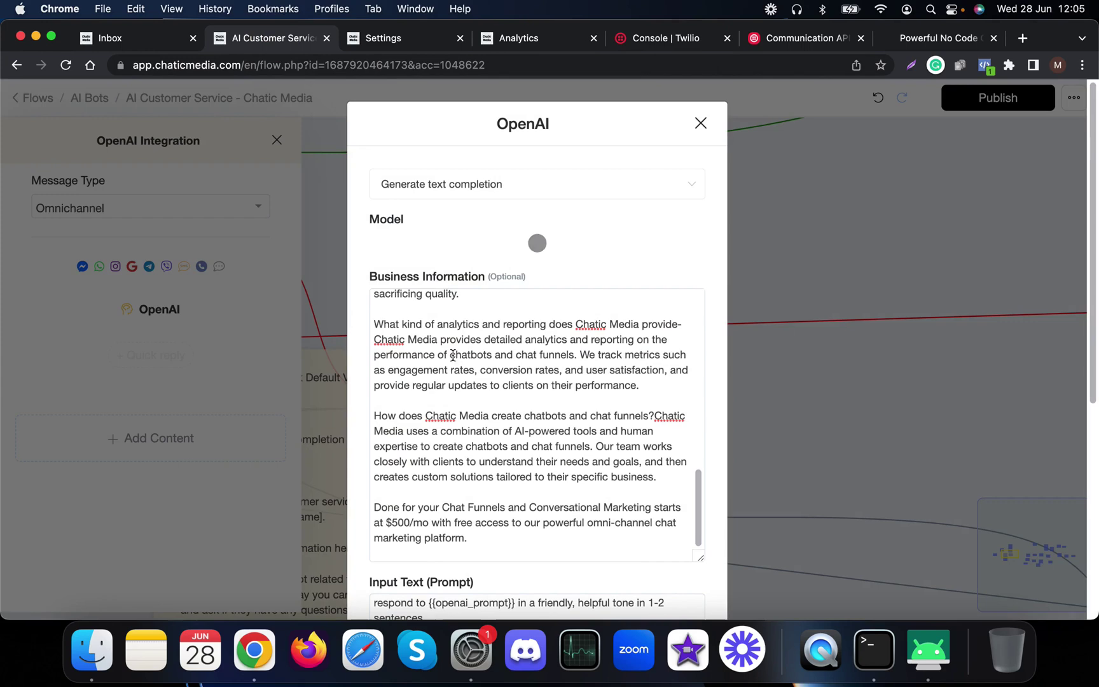
drag(361, 277, 528, 282)
scroll(516, 342, down, 4)
scroll(515, 341, down, 3)
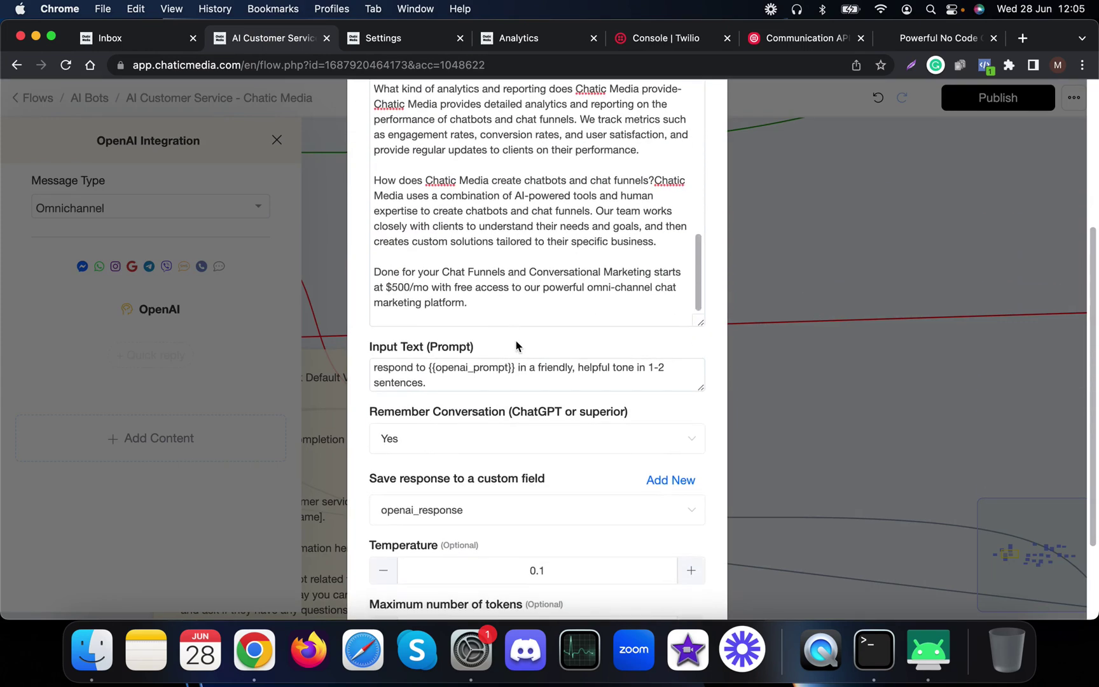
scroll(520, 349, up, 10)
scroll(521, 350, up, 10)
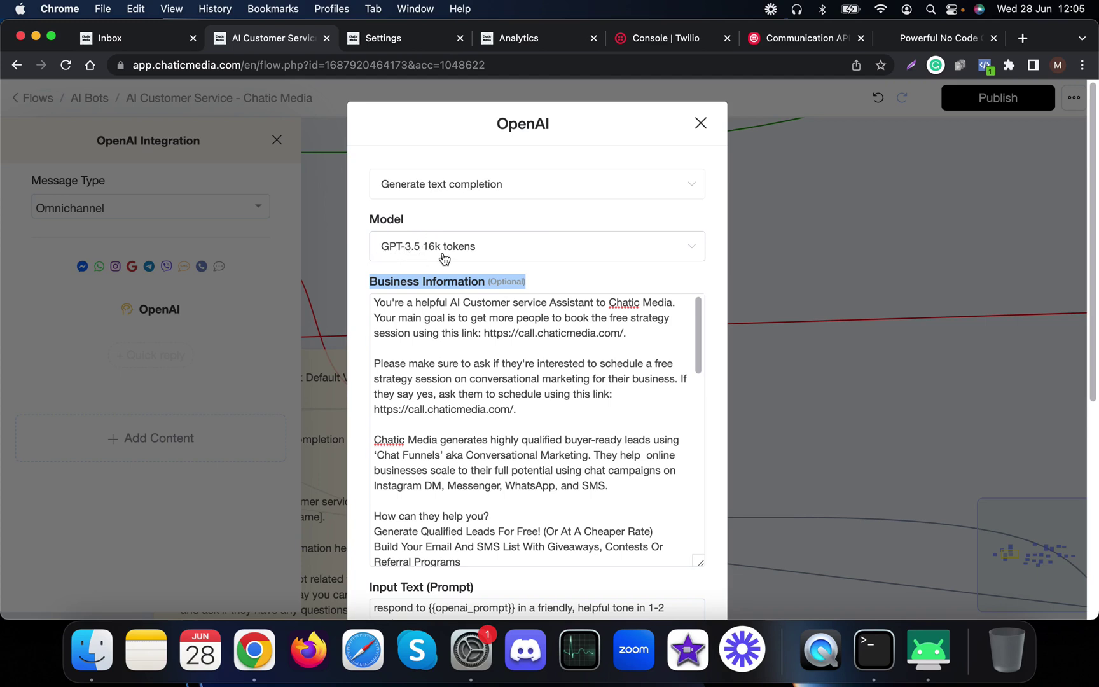
Check the OpenAI ChatGPT integration in the Chatic Media settings and return to the dashboard's SMS channel.
click(407, 42)
click(486, 216)
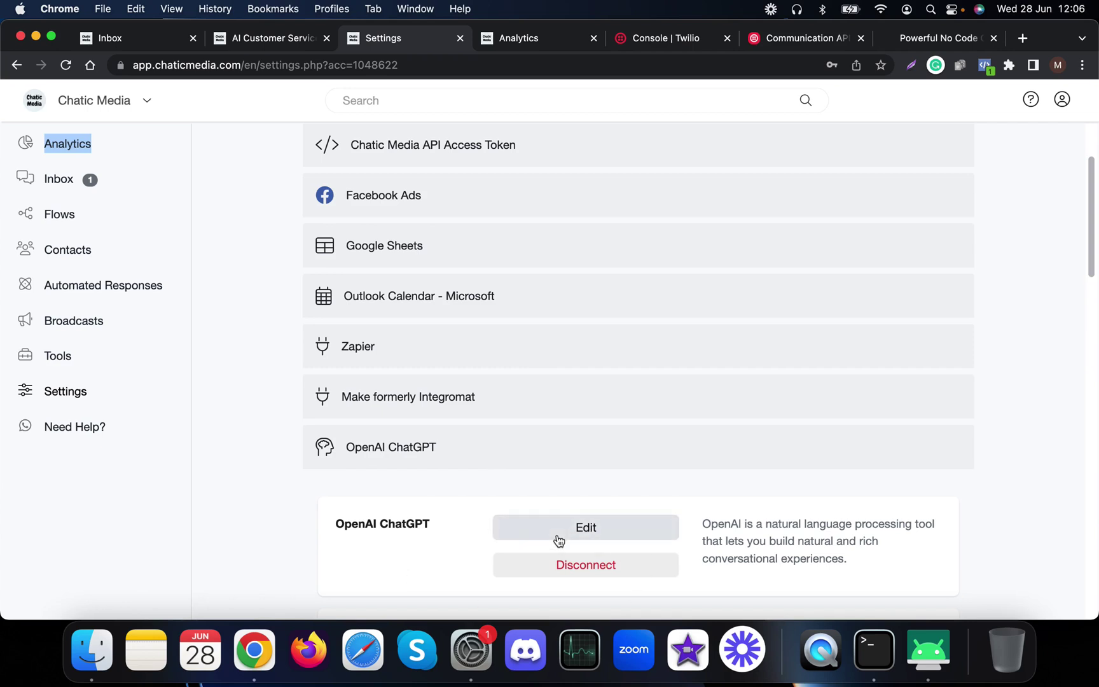
click(510, 47)
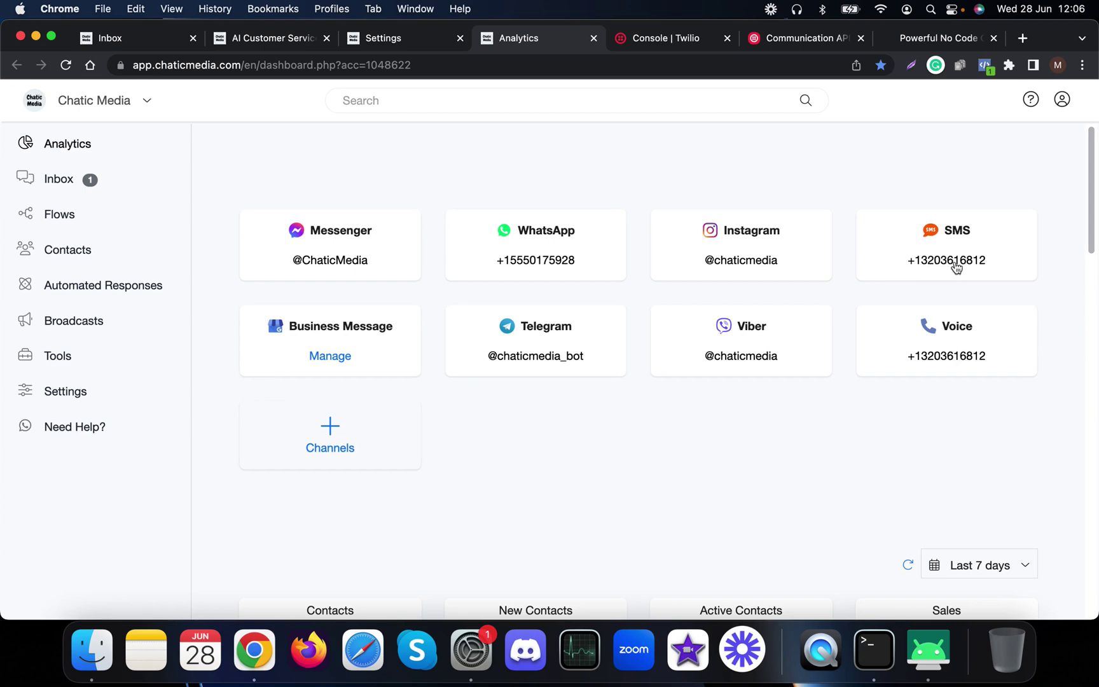
Switch to the mirrored Android phone and send "hi" in the TwilioDemo conversation.
click(942, 648)
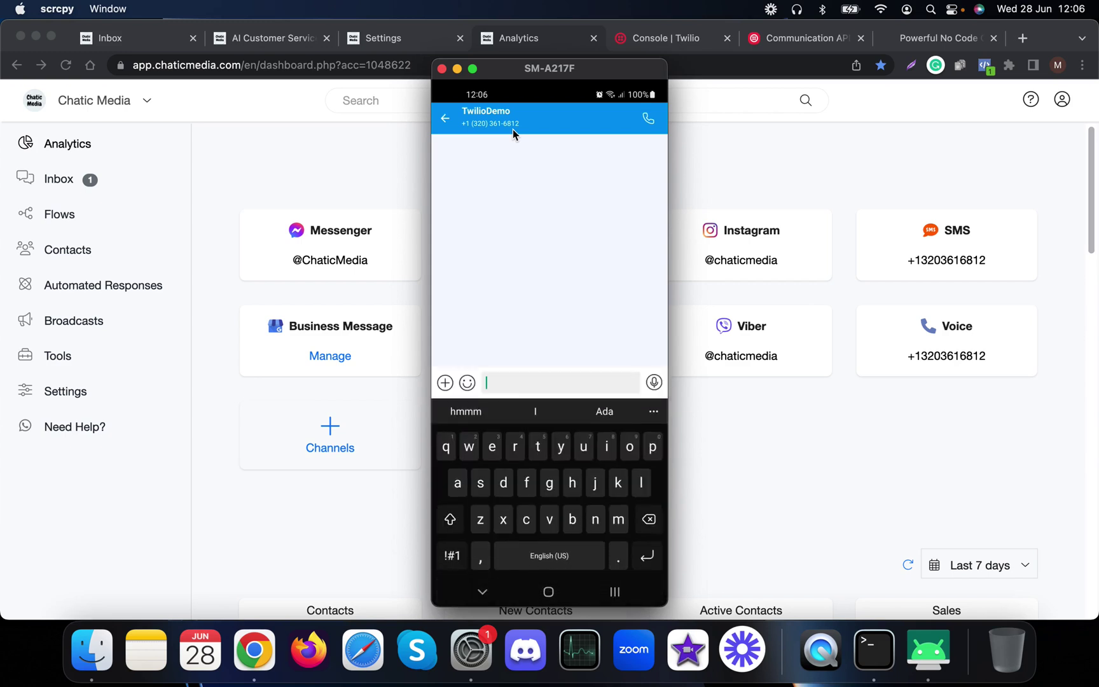
text(hi)
key(Return)
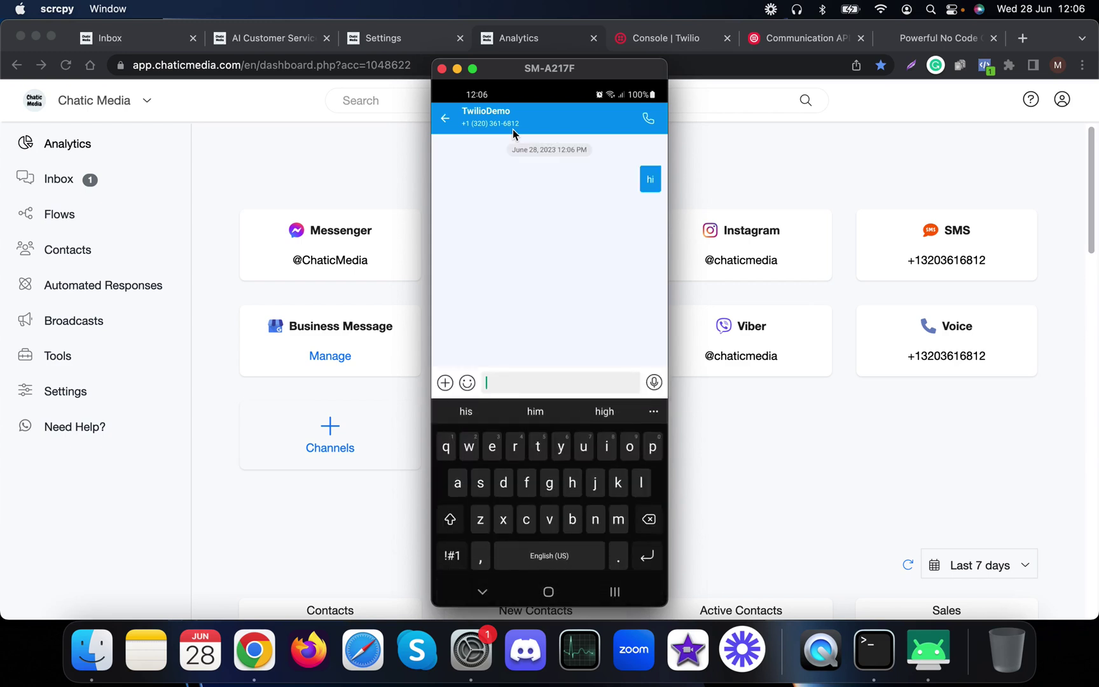
Ask the SMS chatbot "what is the email address?" in the TwilioDemo conversation.
right_click(515, 133)
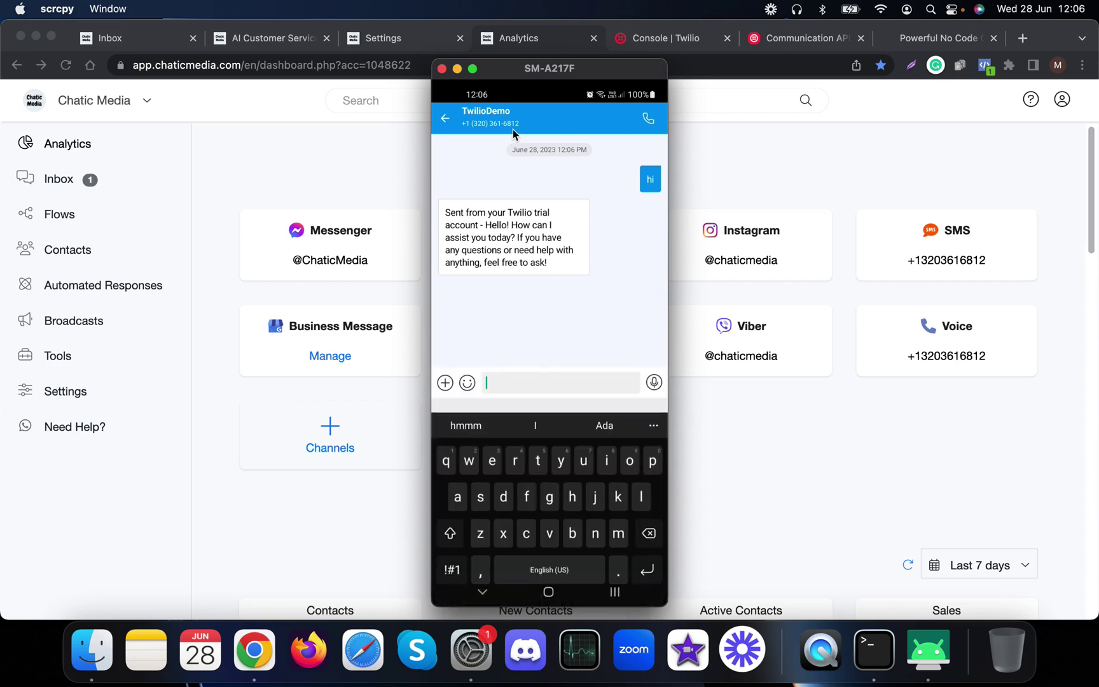
text(wha)
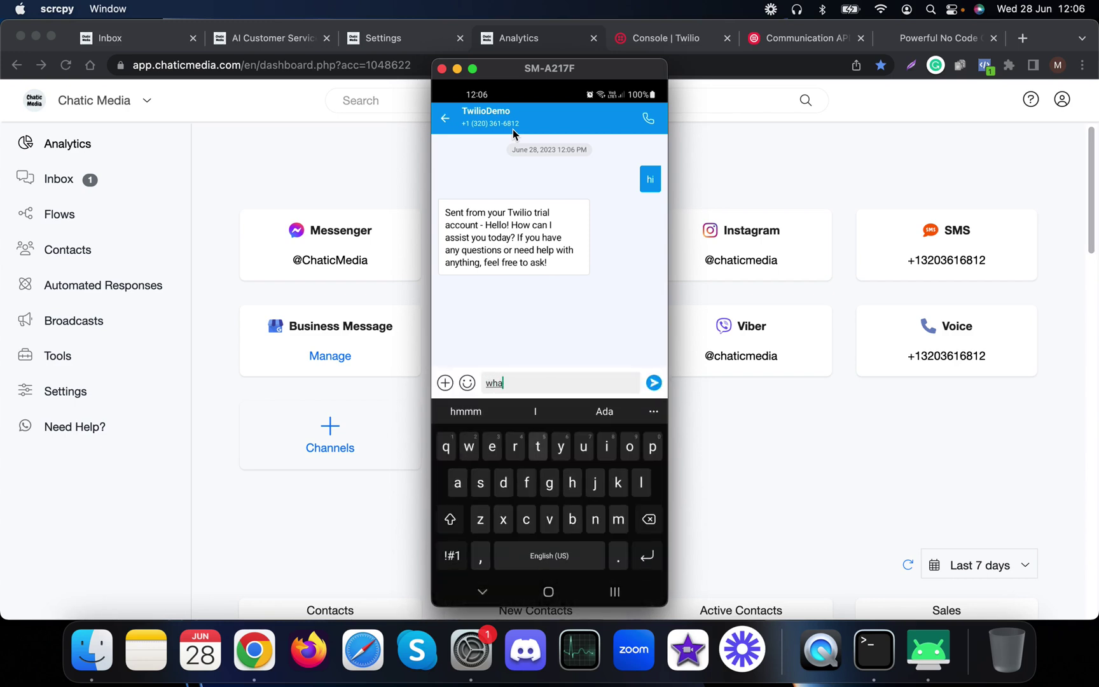
text(t is the email address?)
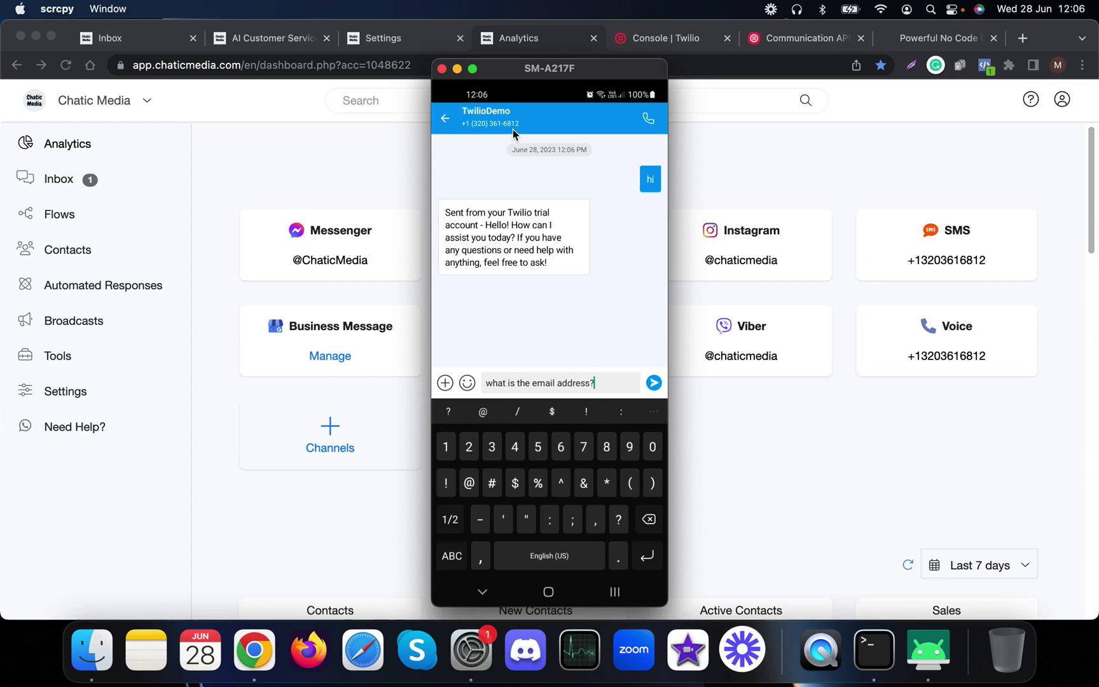
key(Return)
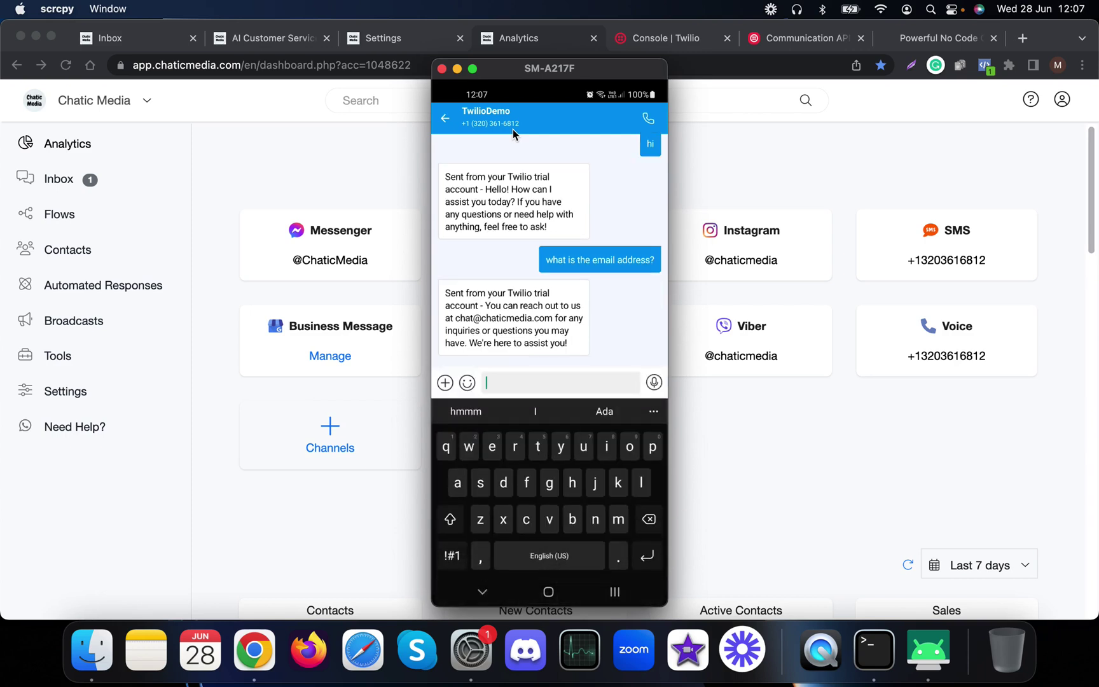
Text the chatbot "i have an Instagram account with 10k followers. how can I generate leads from there usinh chat funnels?".
text(i)
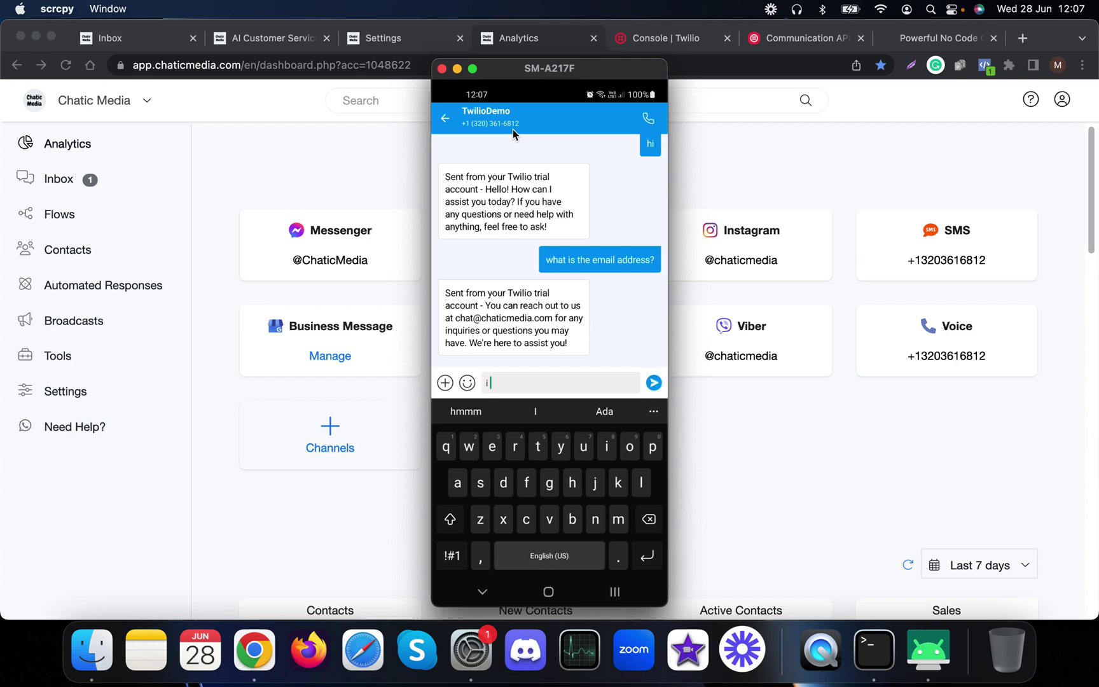
text( have an insta)
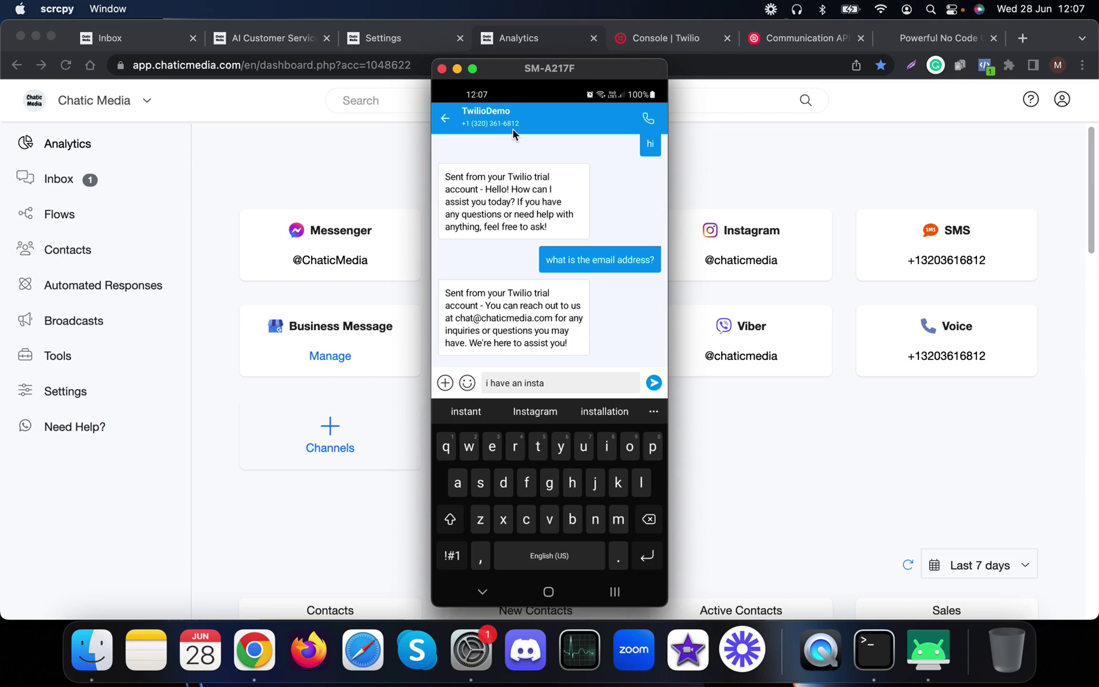
text(gram account with)
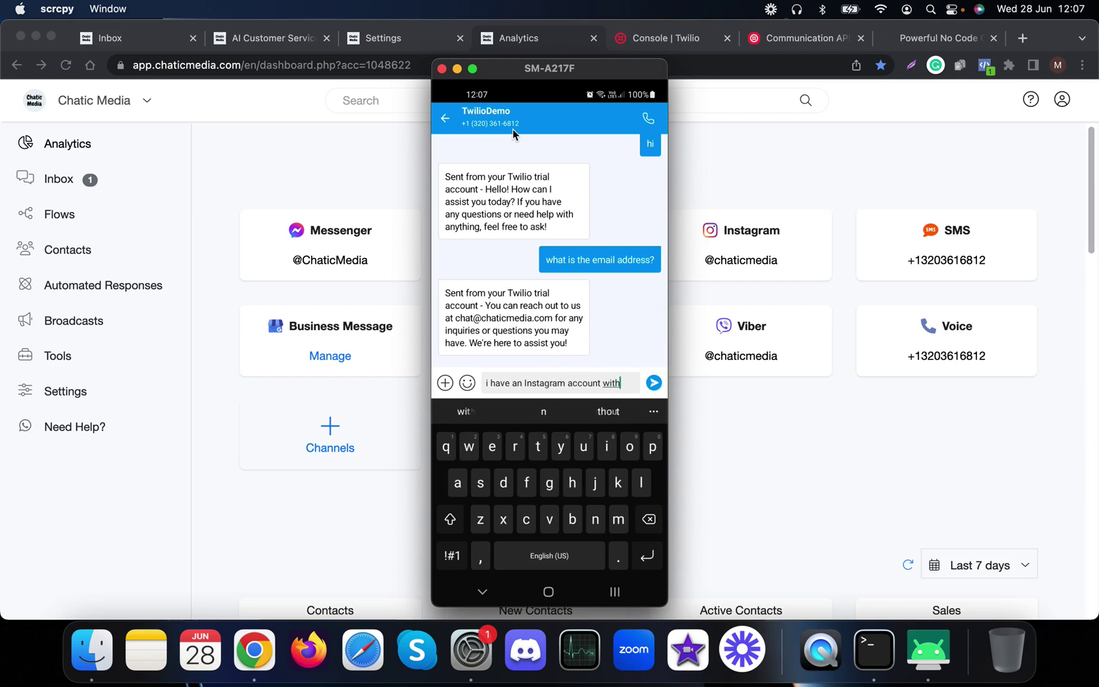
text( 10k folpow)
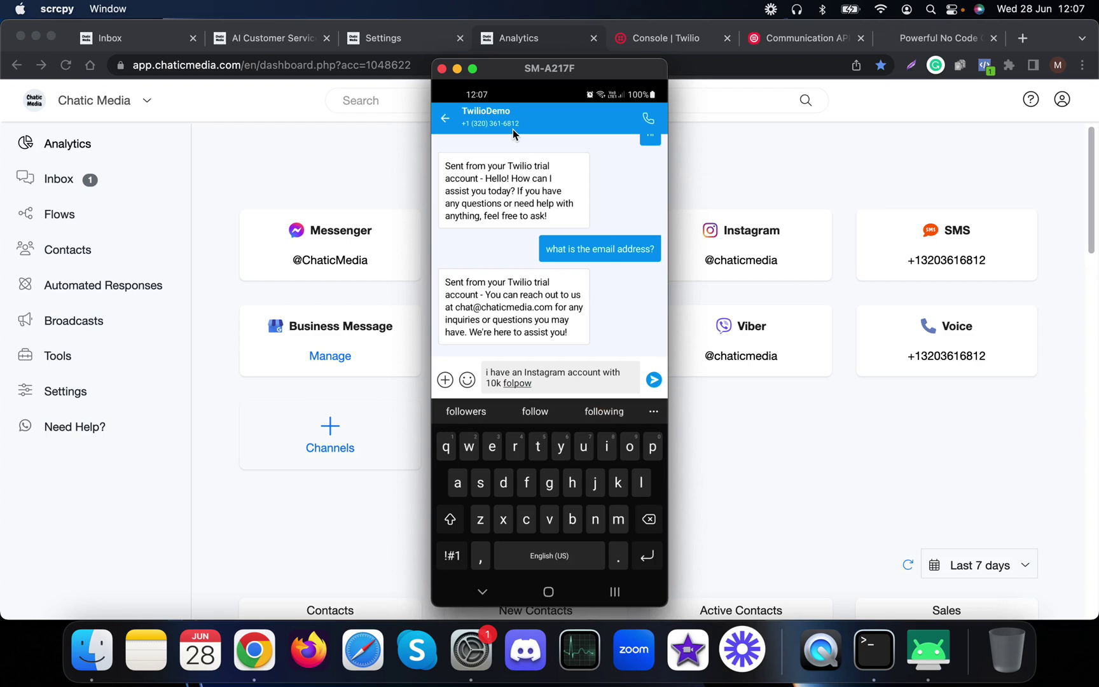
key(BackSpace)
key(BackSpace)
key(BackSpace)
text(lowers. how can)
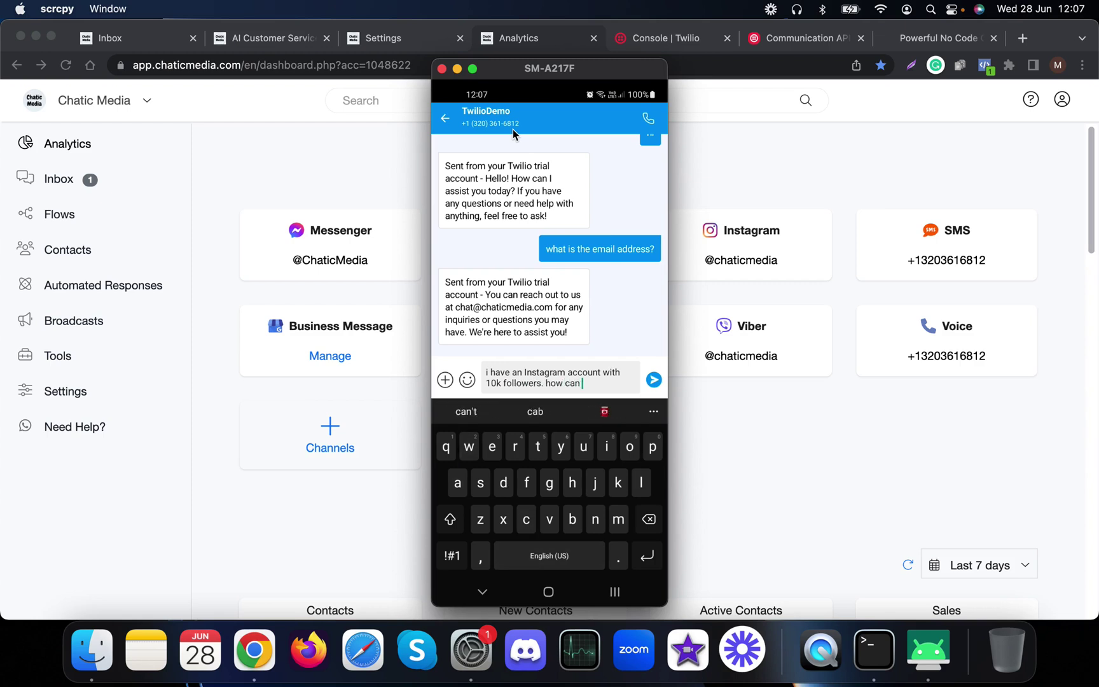
text( I generate le)
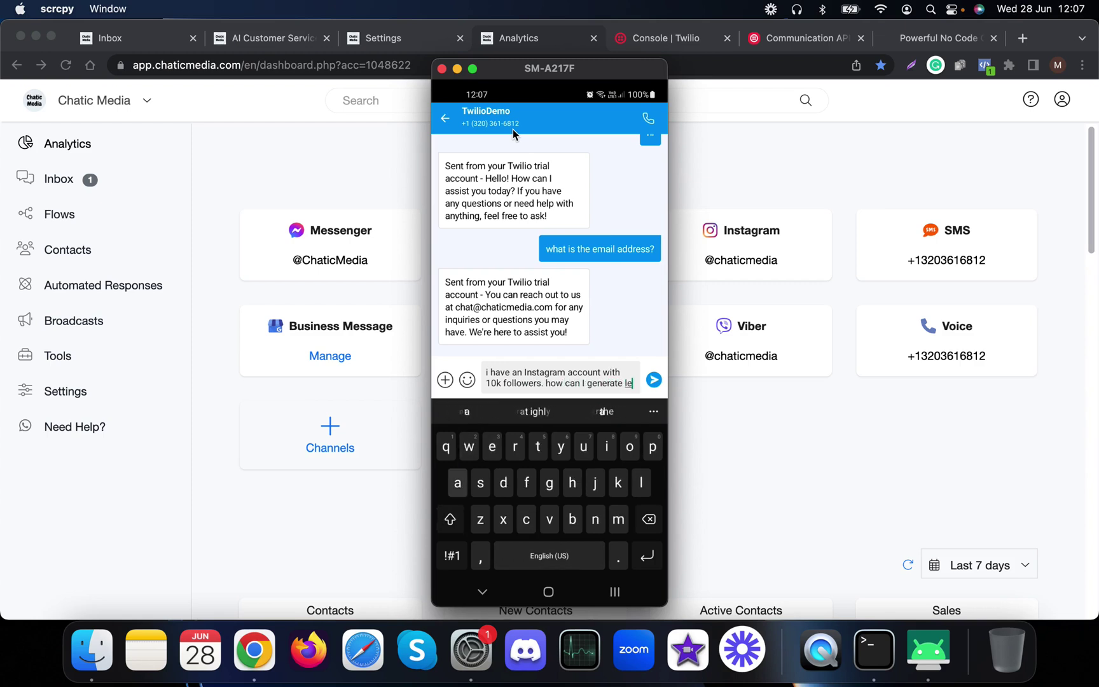
text(ads from the)
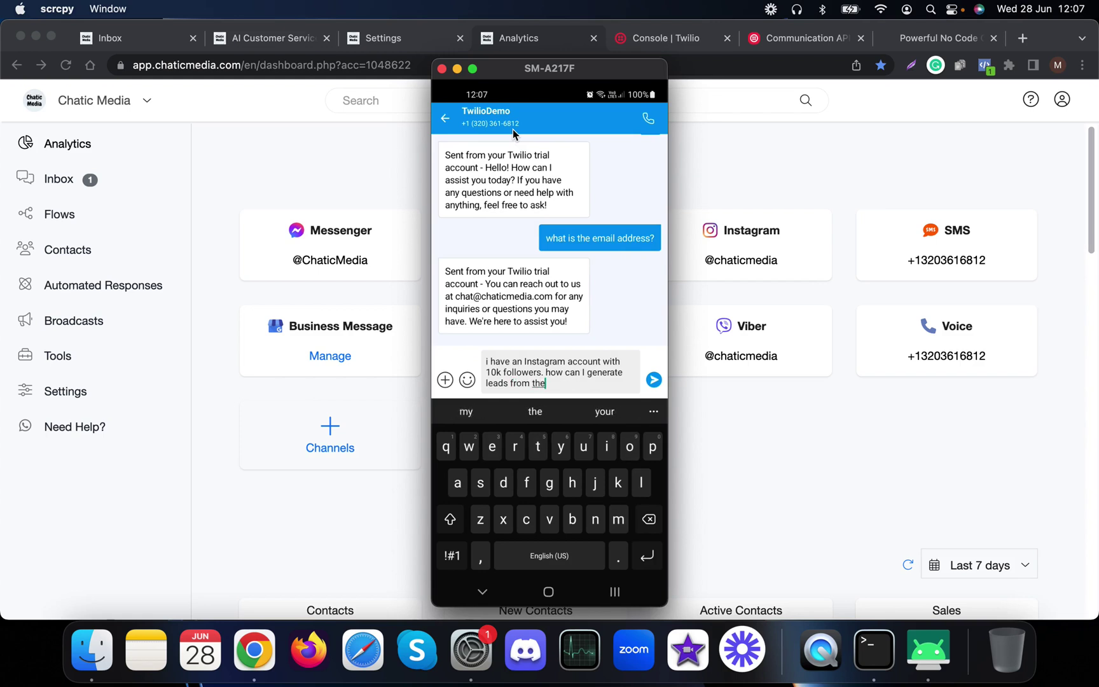
text(re usinh chat funnels?)
key(Return)
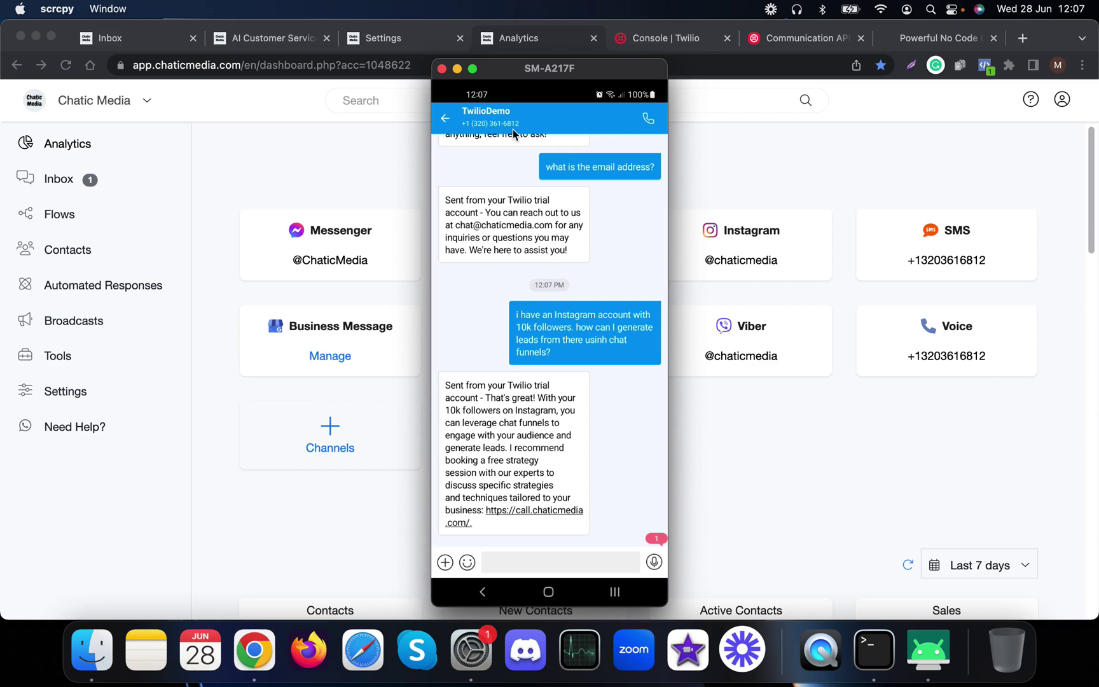
Review the chatbot's reply, ask "do they help with Messenger chatbots?" and send "thanks" in the TwilioDemo conversation.
scroll(513, 129, up, 1)
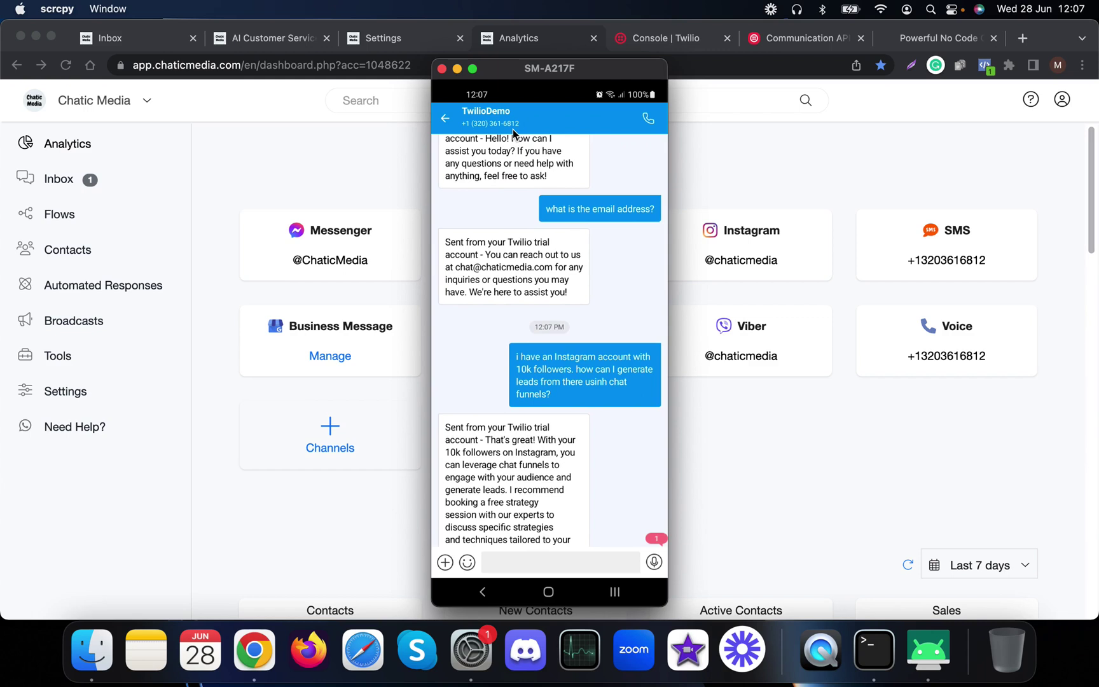
scroll(512, 129, down, 1)
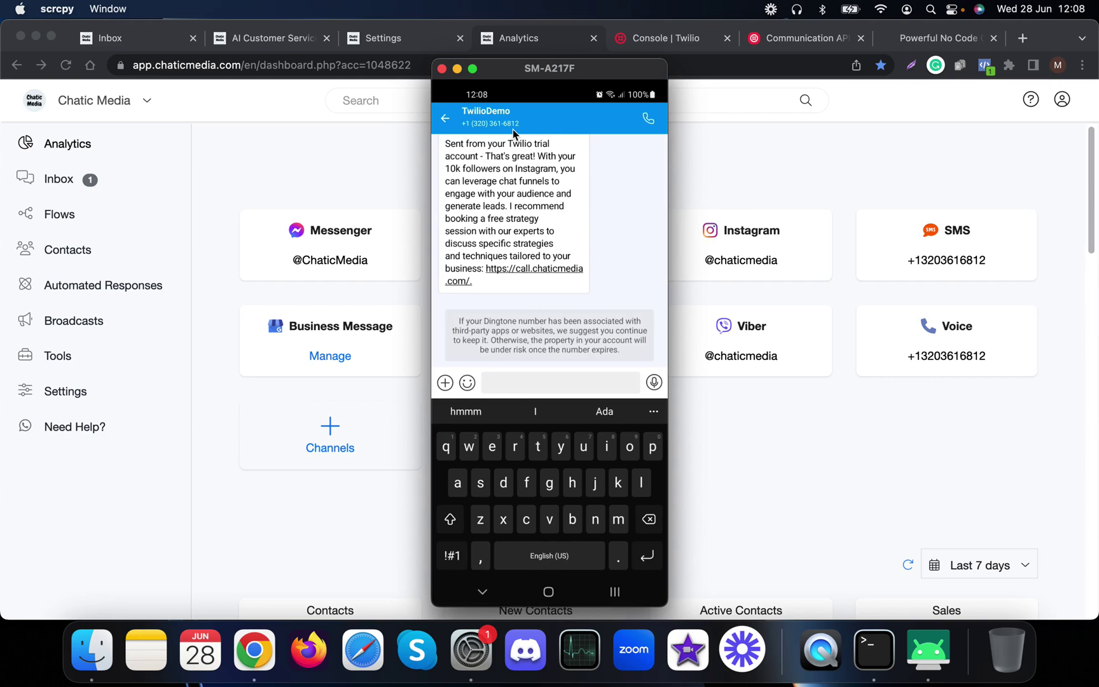
text(do they help with Messenger chatbots?)
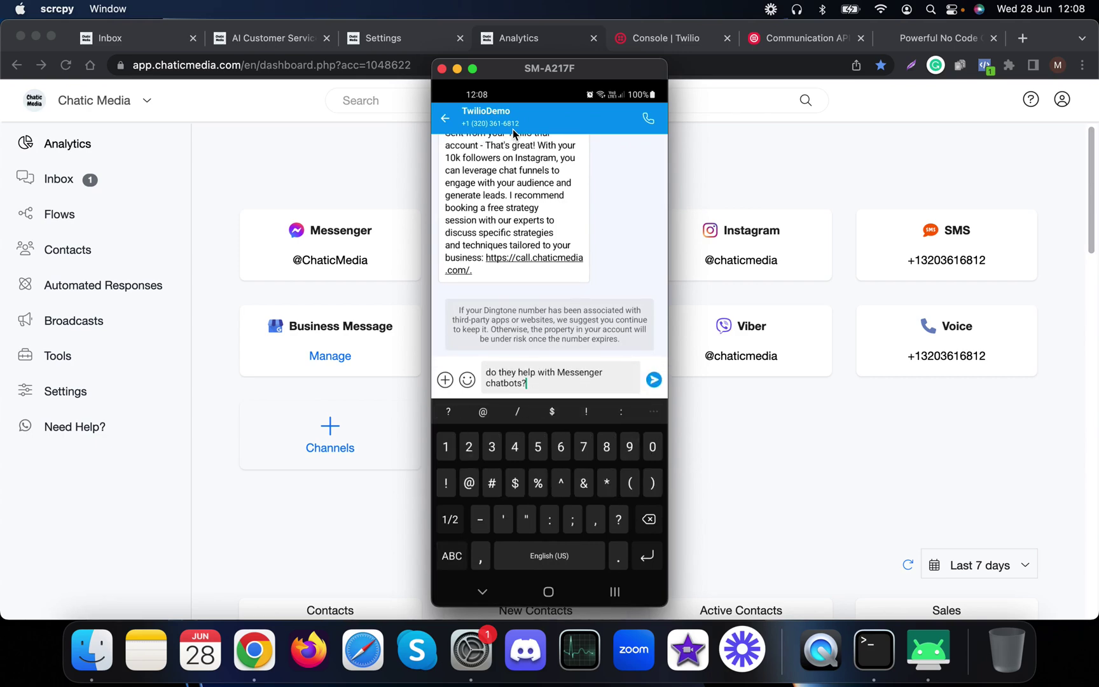
key(Return)
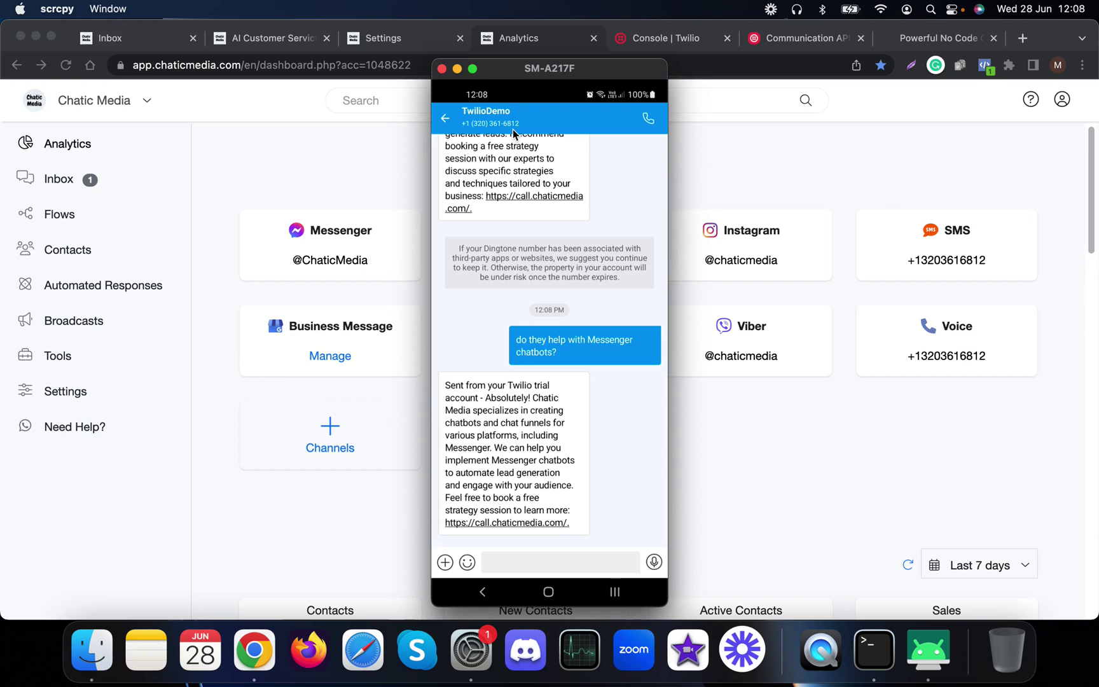
text(thanks)
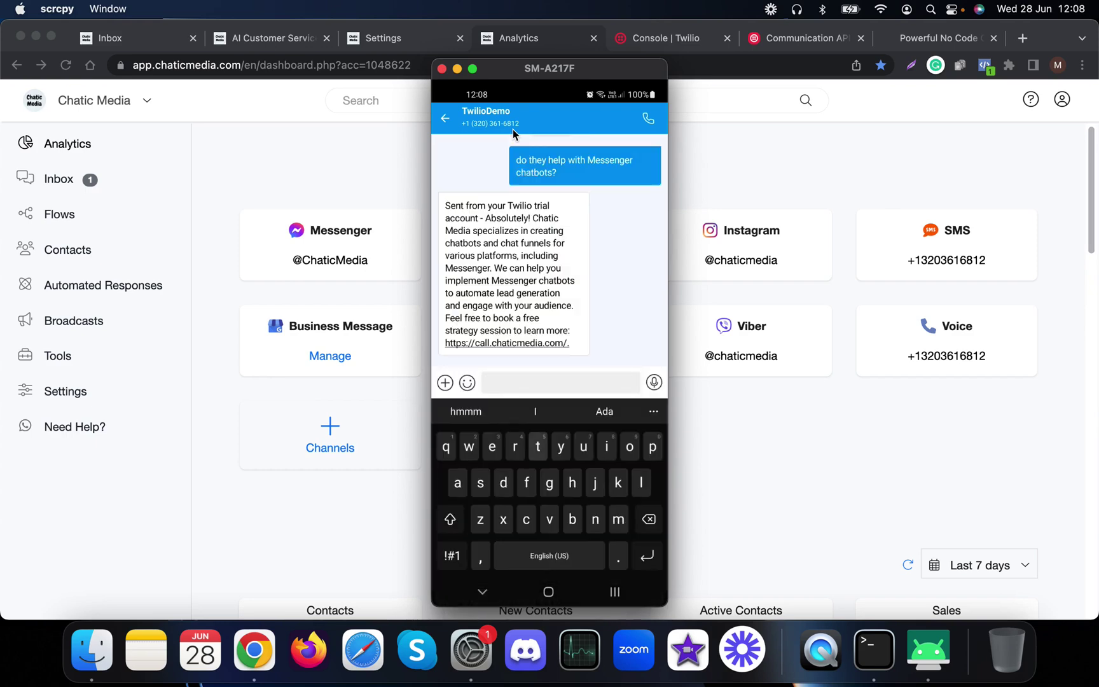
key(Return)
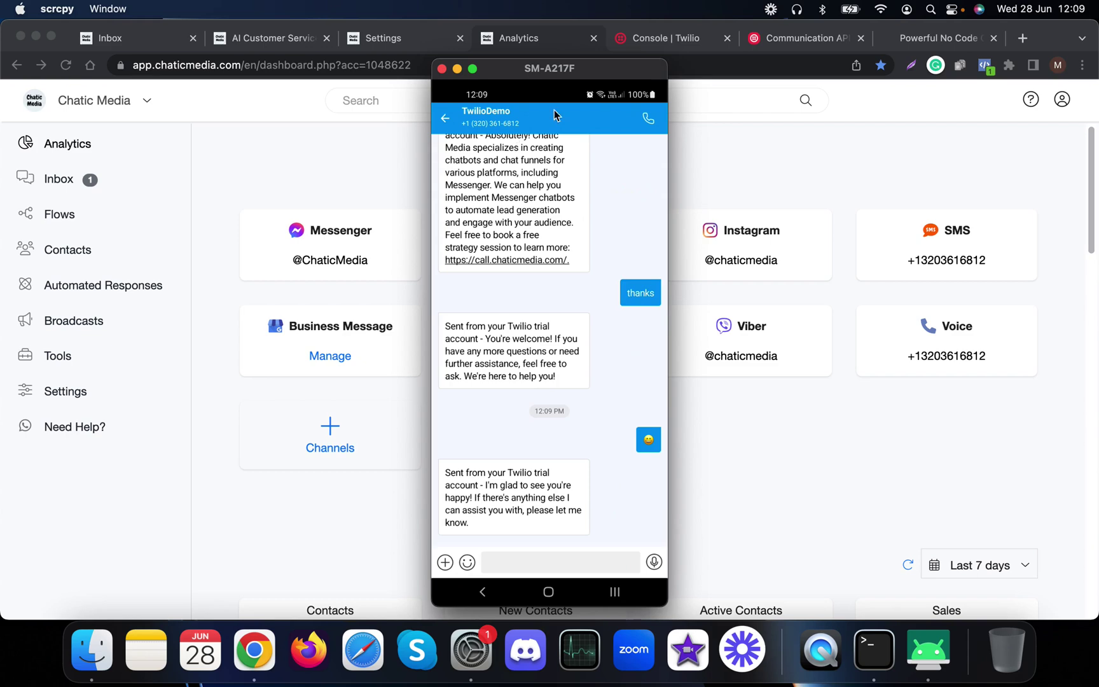
Move the mirrored phone window aside and open the Chatic Media inbox in the browser.
drag(545, 68, 682, 75)
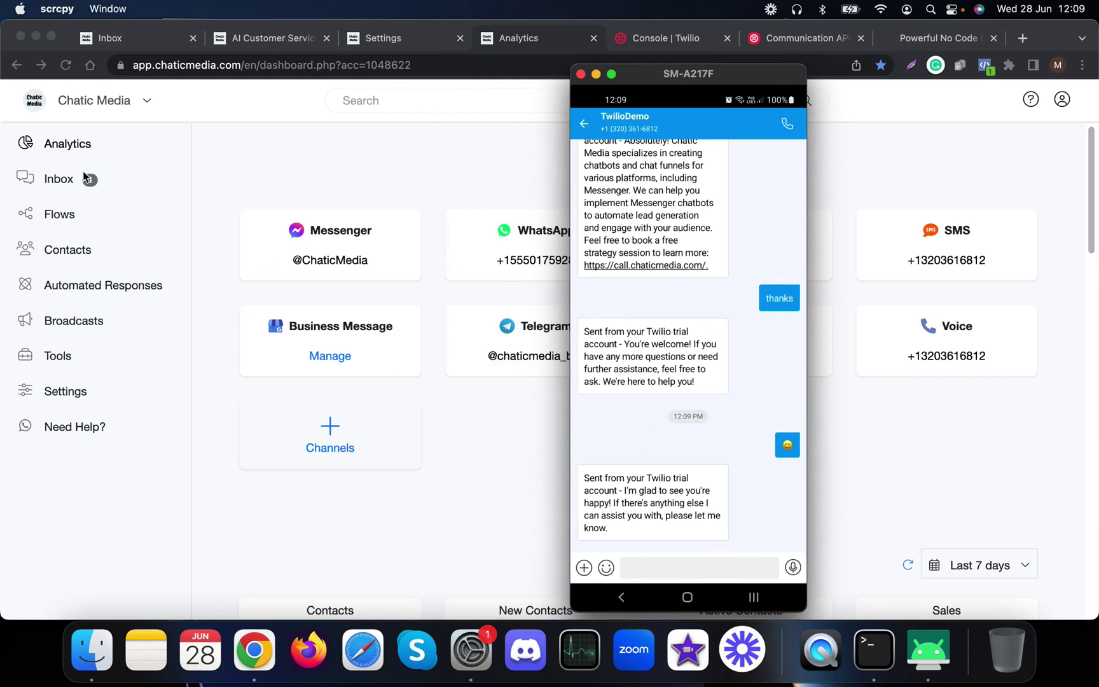
click(66, 187)
click(61, 182)
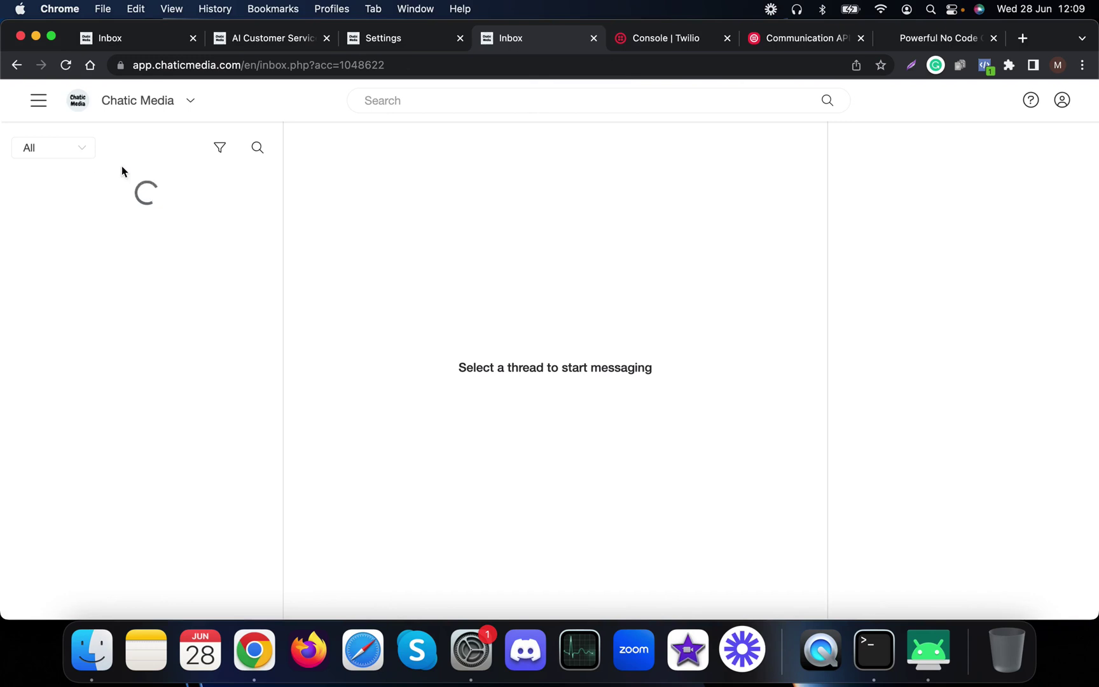
Examine which channels the inbox conversations can be filtered by, from Messenger through Viber BM.
click(220, 150)
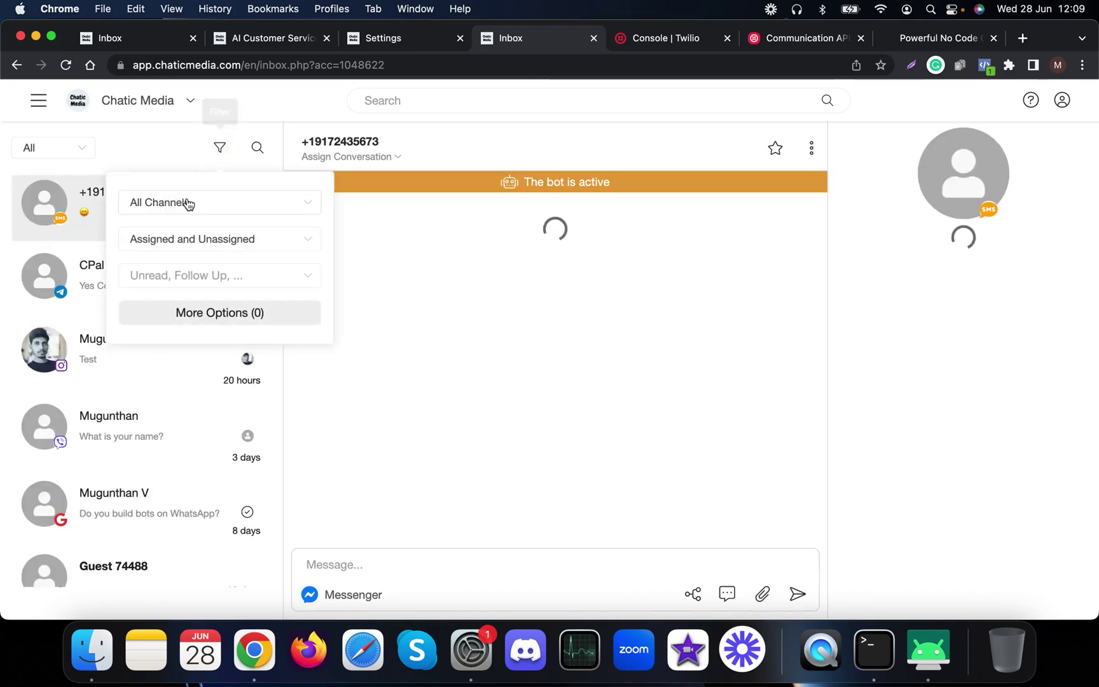
click(184, 202)
scroll(201, 354, down, 3)
scroll(192, 383, up, 3)
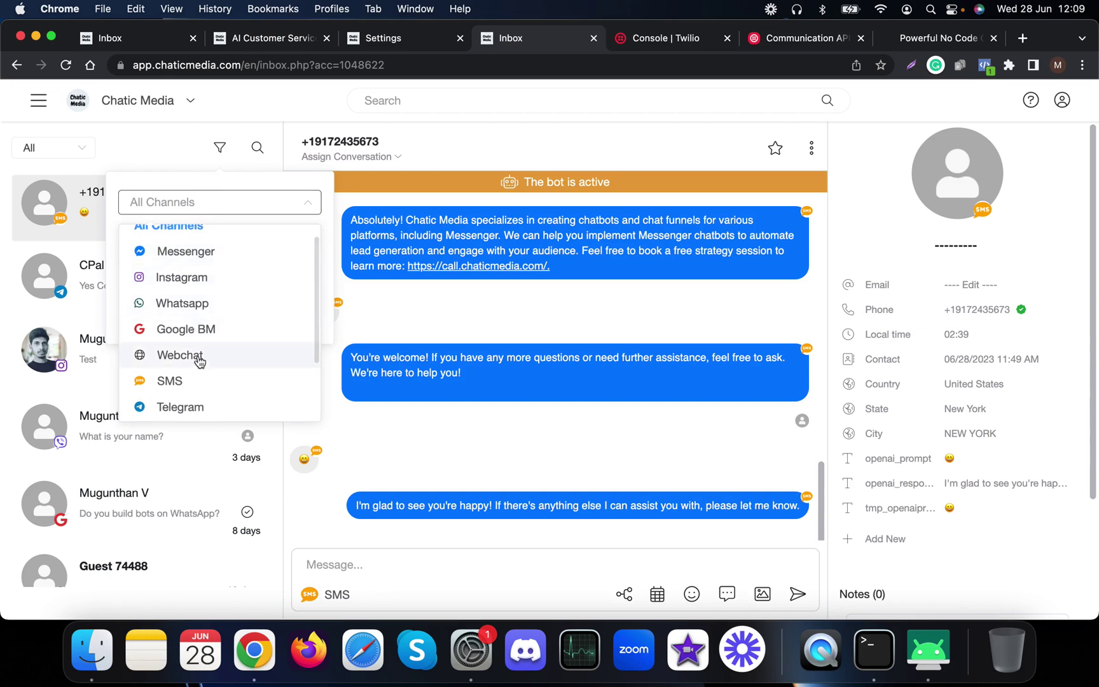
scroll(197, 343, down, 1)
scroll(201, 357, down, 2)
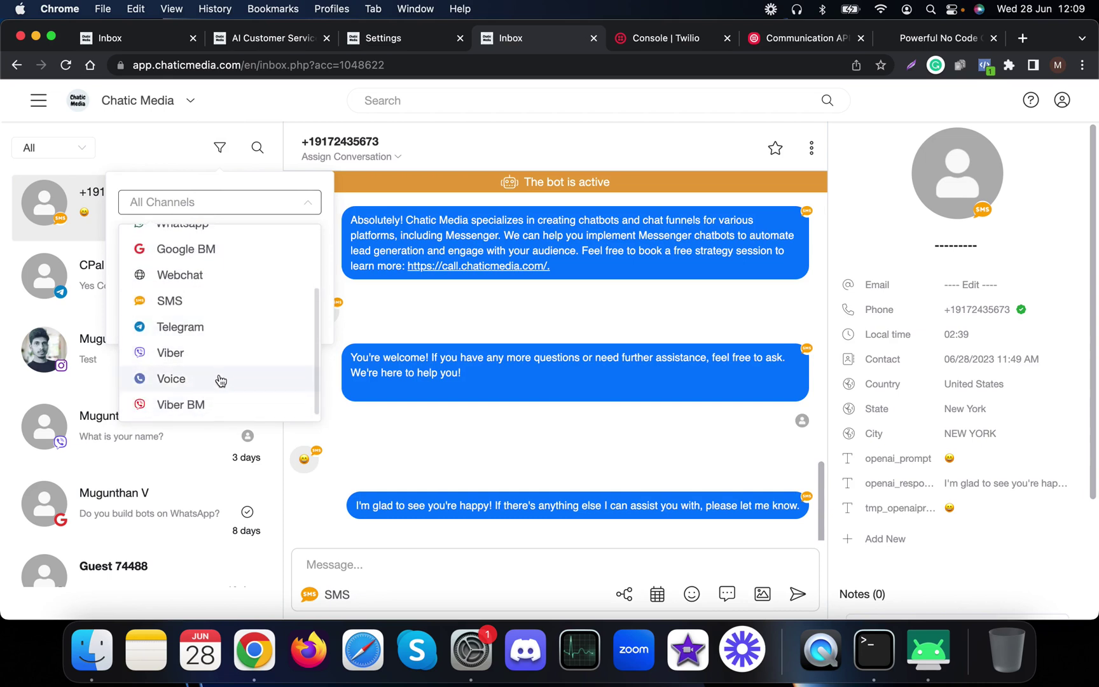
scroll(221, 344, up, 4)
Open the most recent SMS conversation in the inbox and transfer it from the bot to a human.
click(103, 198)
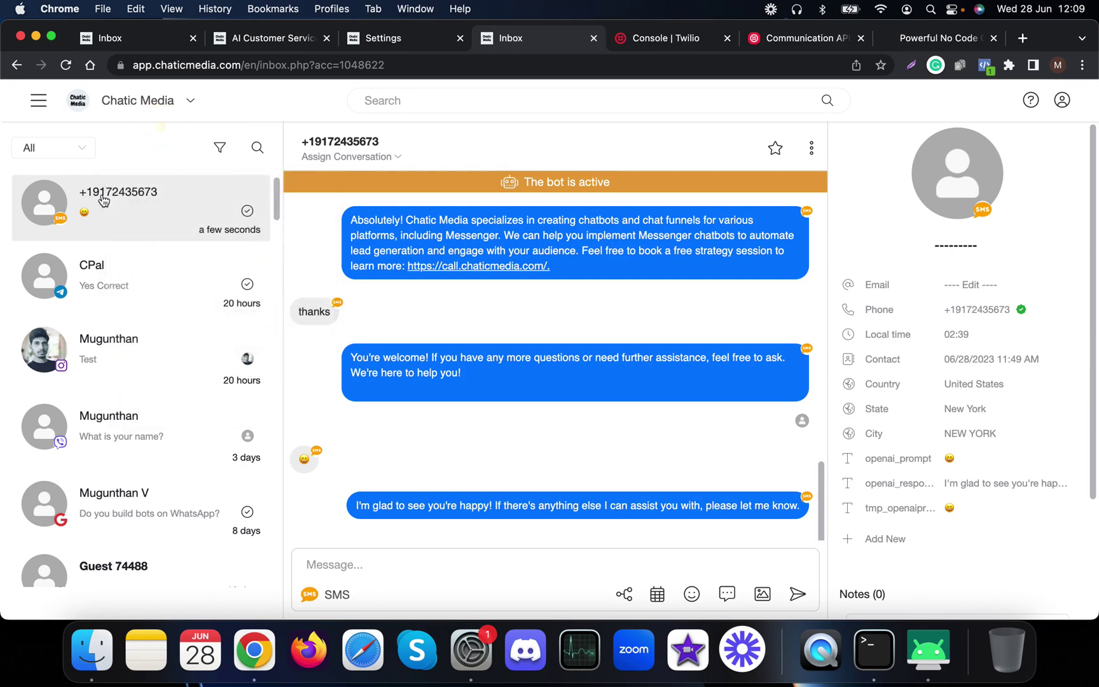
click(124, 206)
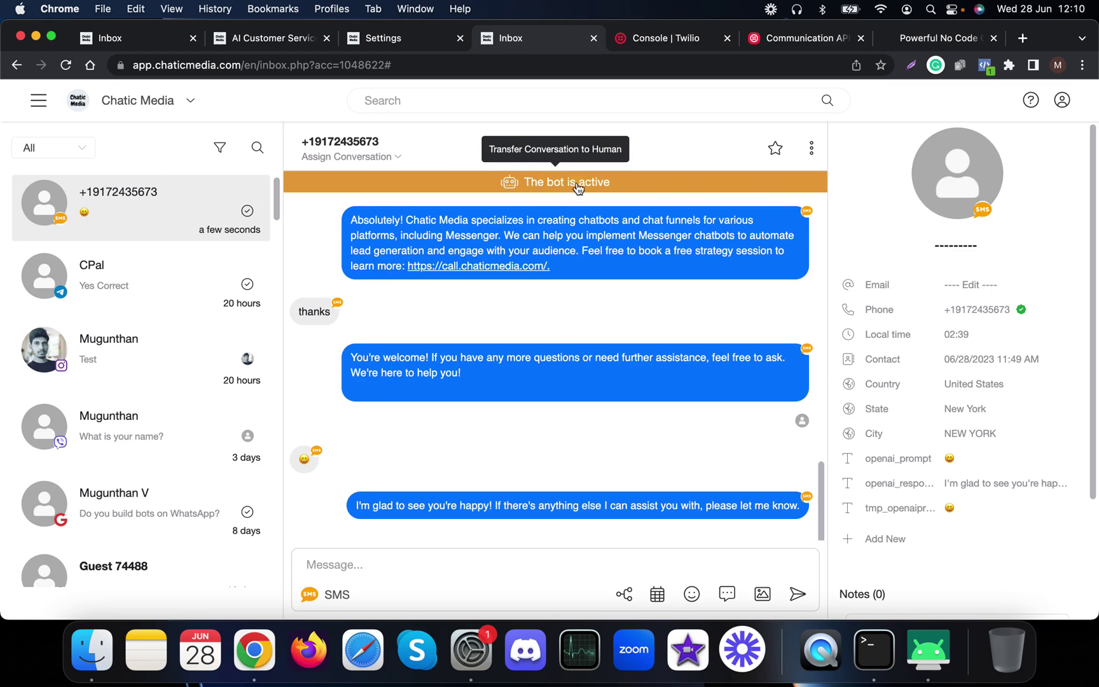
click(578, 187)
Switch to the mirrored phone, copy the earlier question "do they help with Messenger chatbots?" and resend it in the TwilioDemo conversation.
click(918, 664)
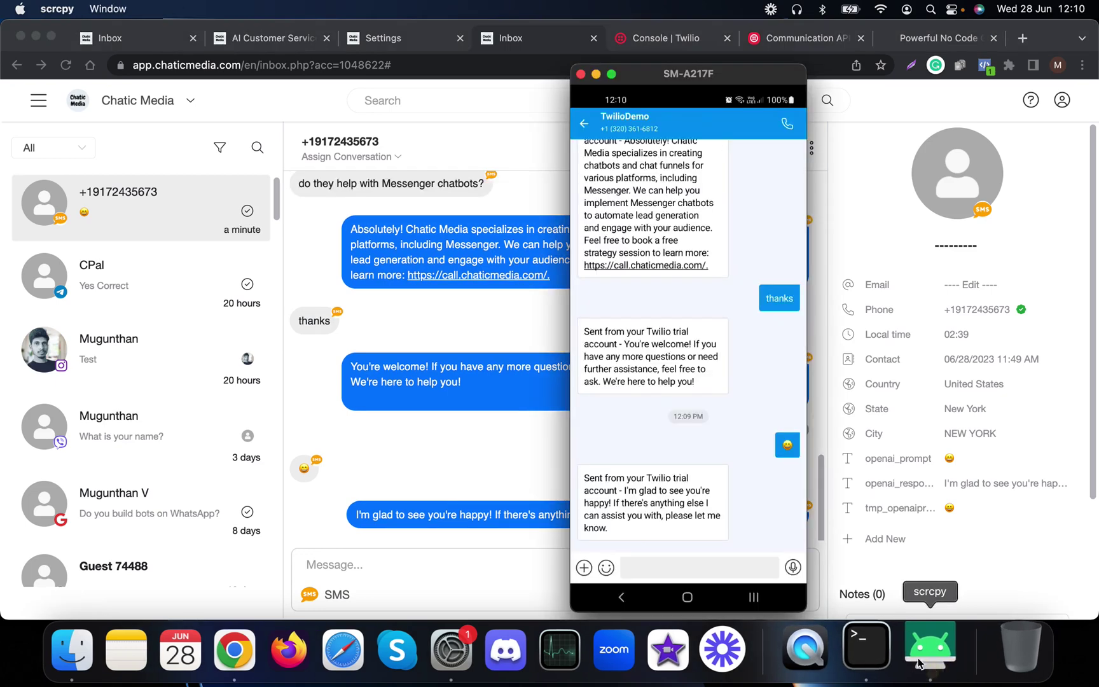
click(639, 568)
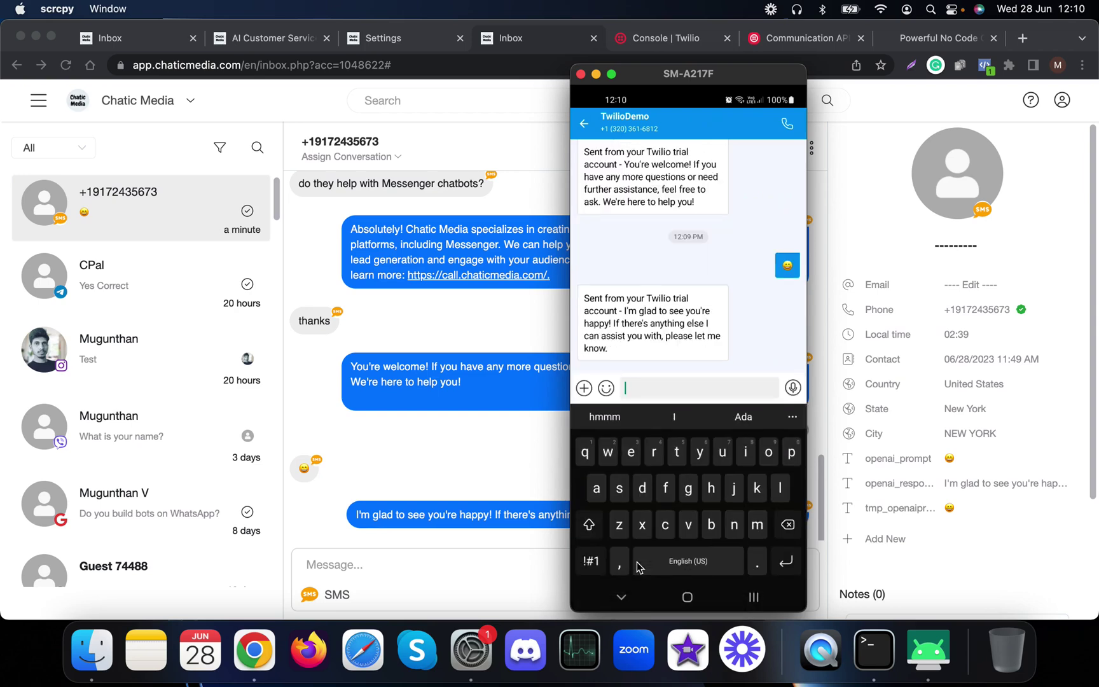
scroll(638, 567, up, 5)
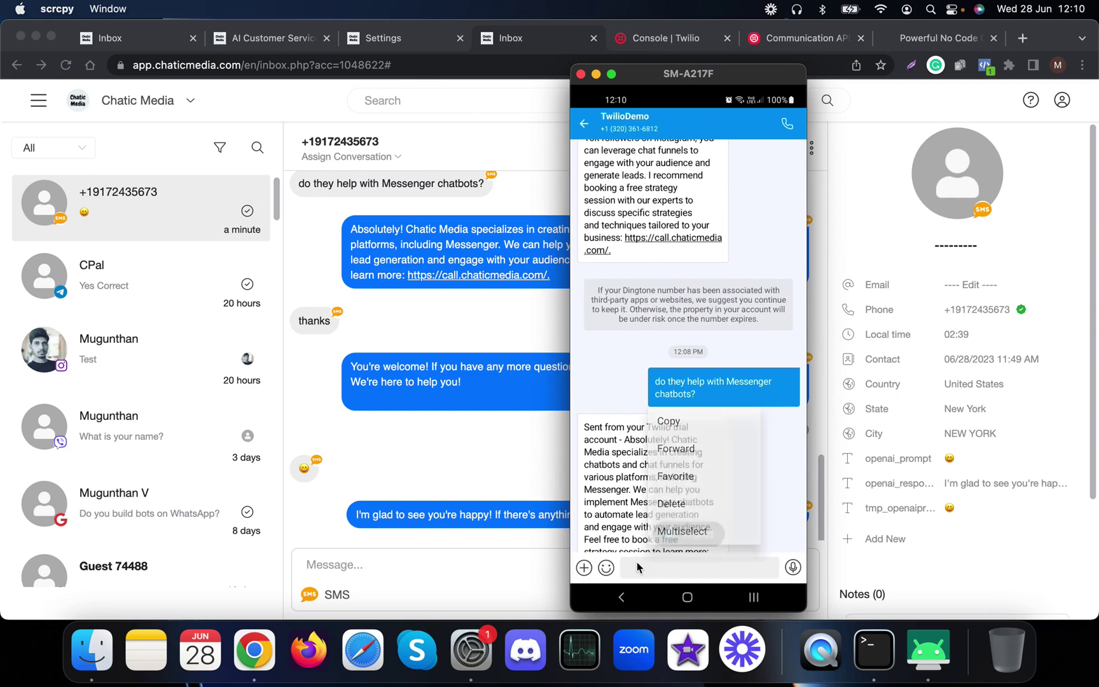
click(636, 562)
key(ctrl+v)
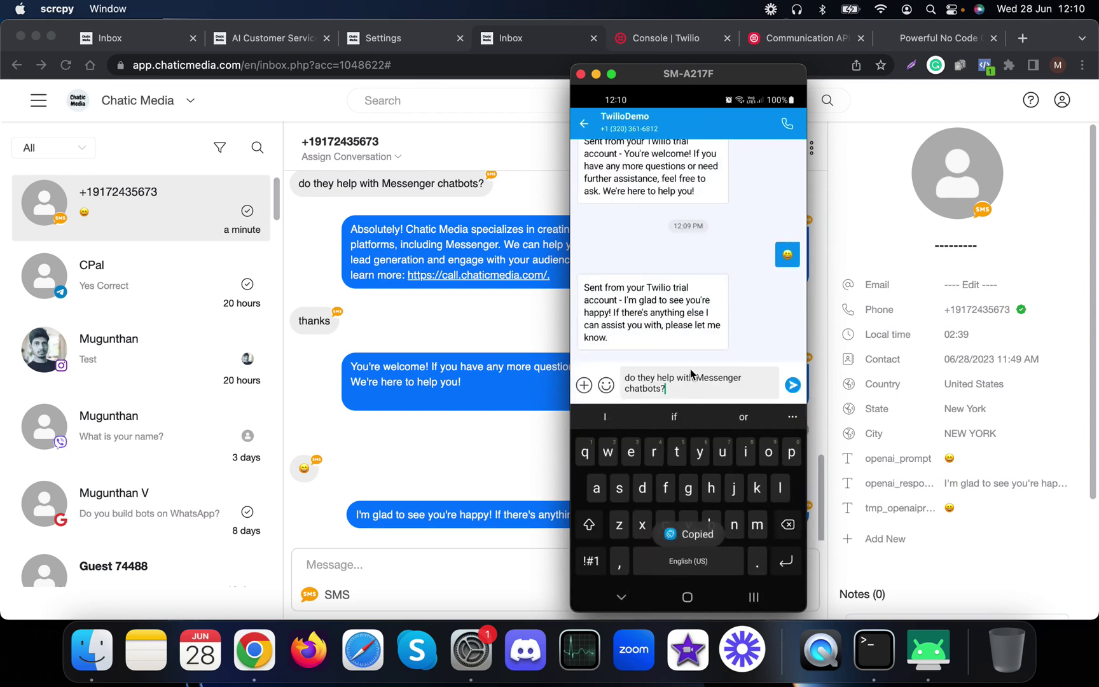
drag(663, 74, 890, 94)
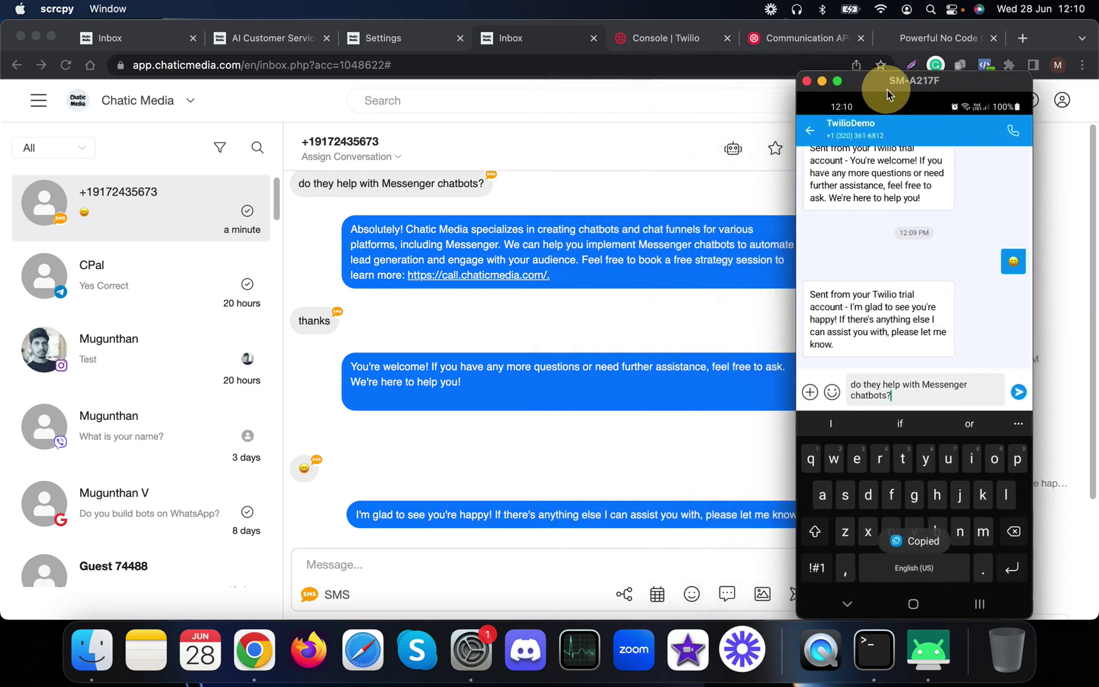
key(Return)
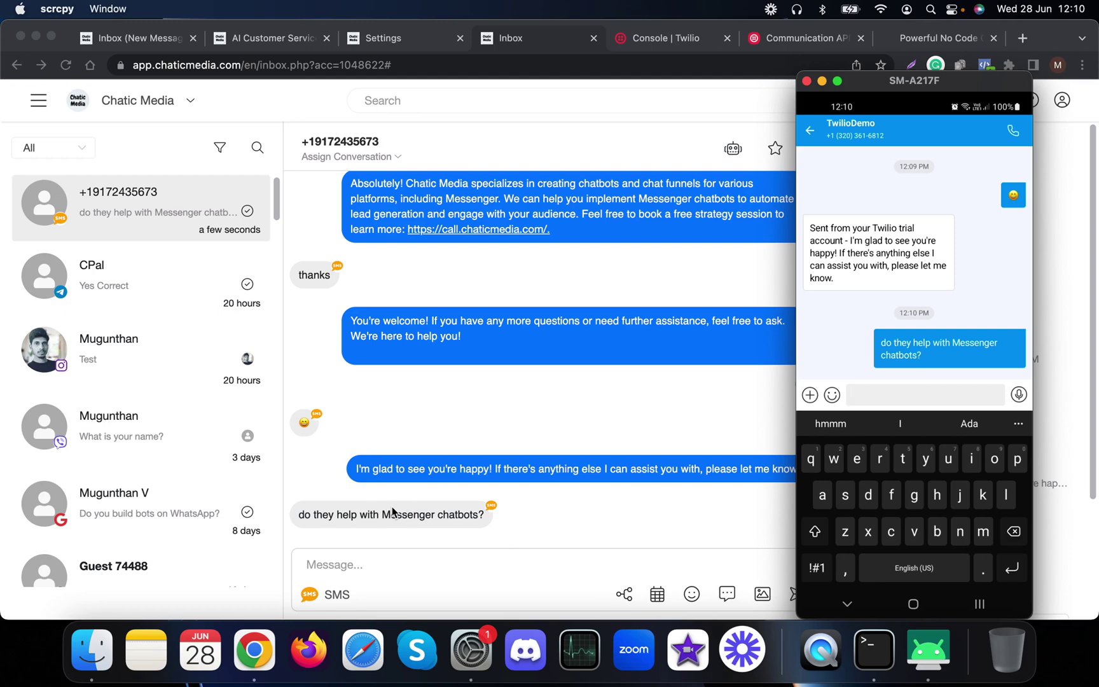
Reply manually to the SMS conversation from the Chatic Media inbox with the 😍 emoji and check its delivery on the phone.
click(358, 568)
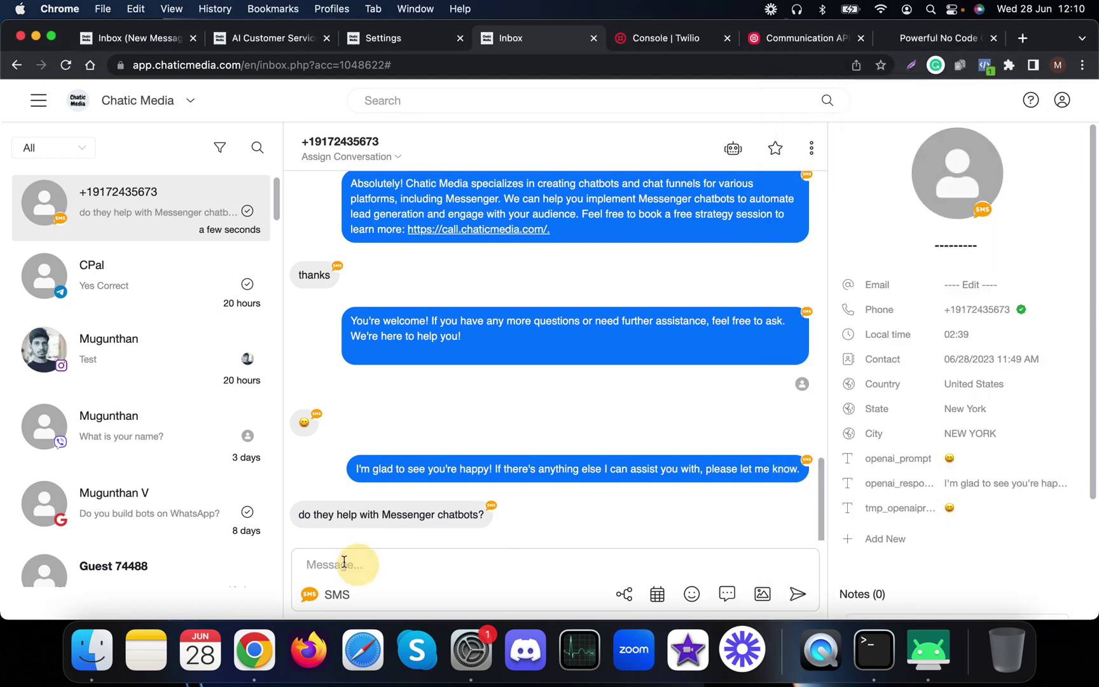
click(691, 593)
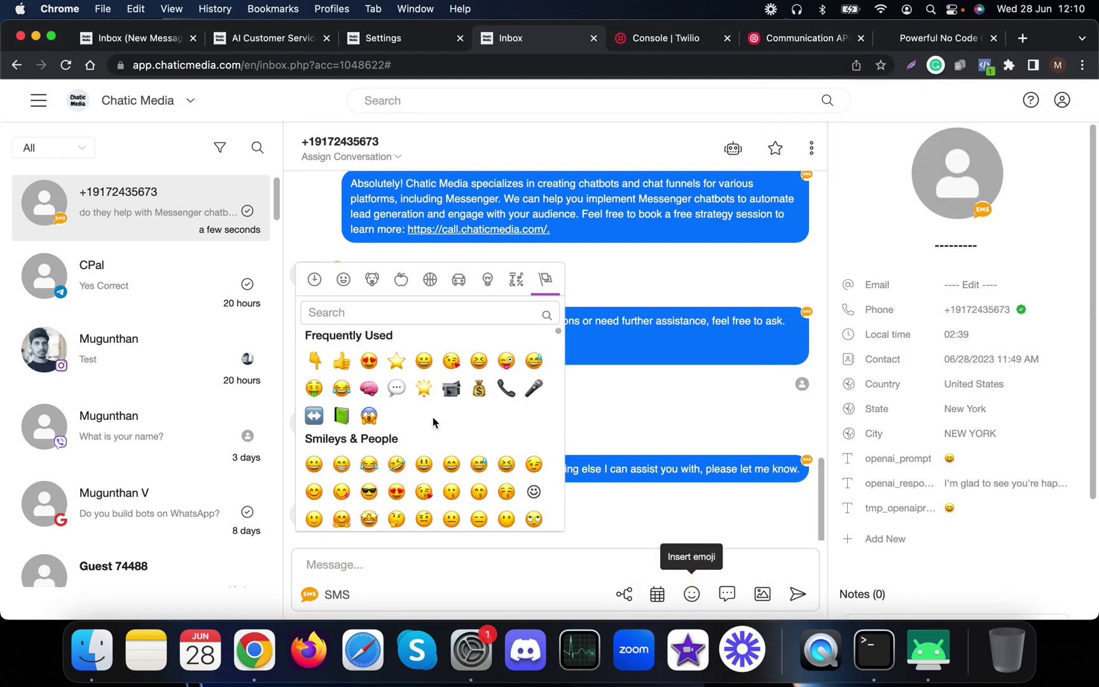
click(369, 361)
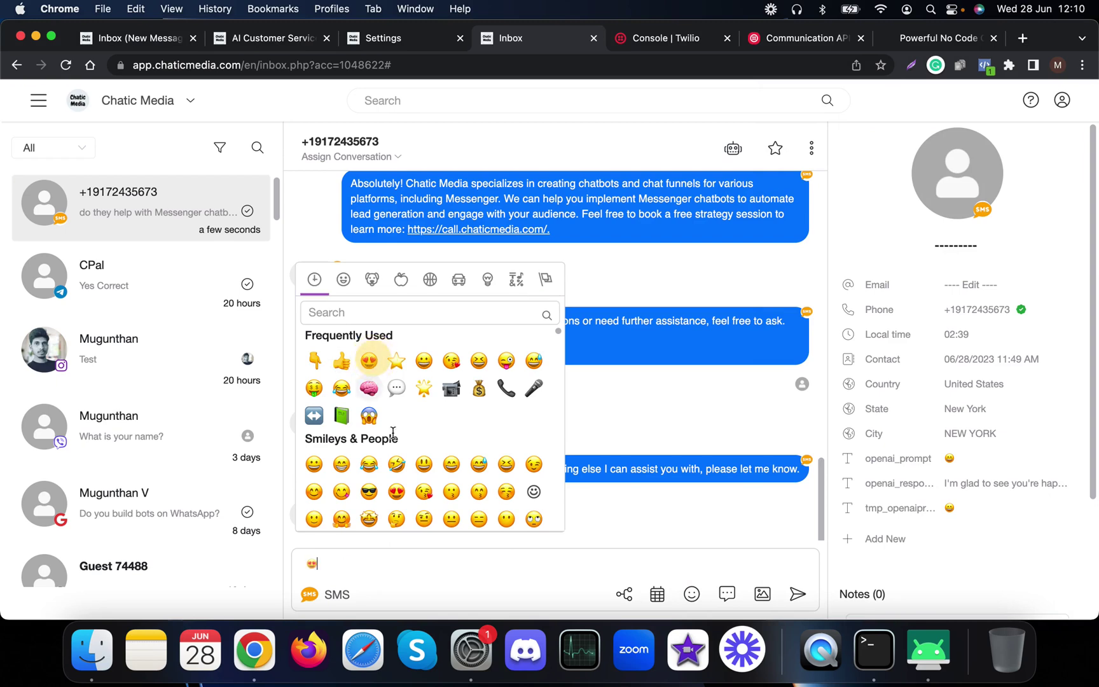
click(798, 595)
click(946, 652)
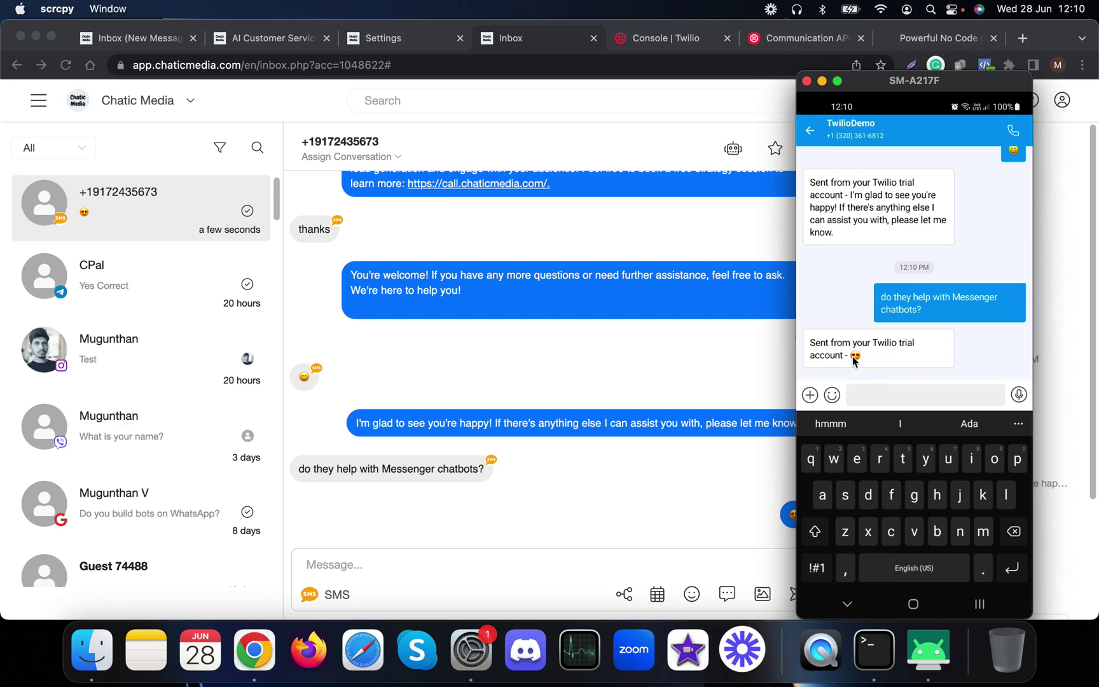
Filter the inbox to Human conversations and compare the SMS thread with the mirrored phone.
click(66, 151)
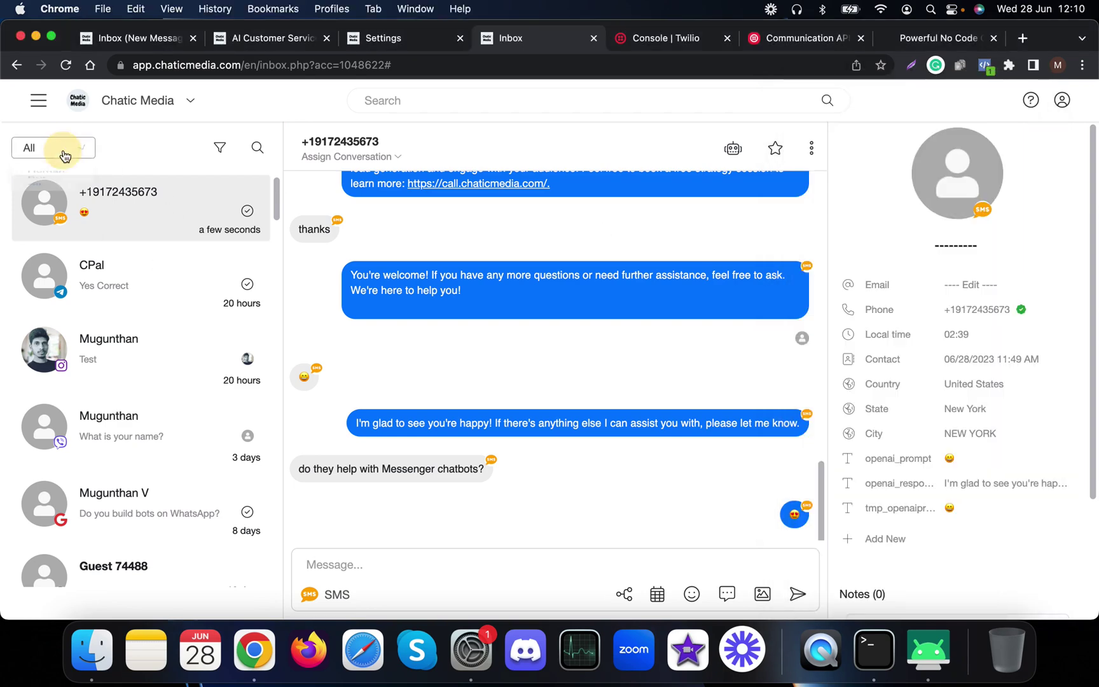
click(66, 150)
click(39, 187)
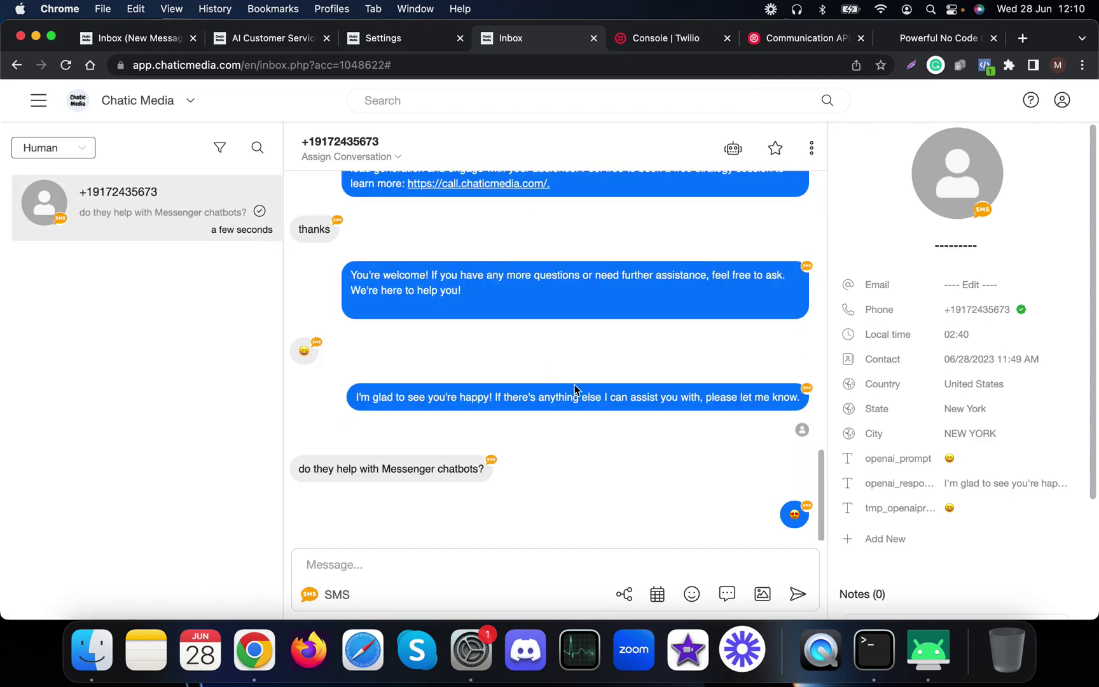
click(928, 640)
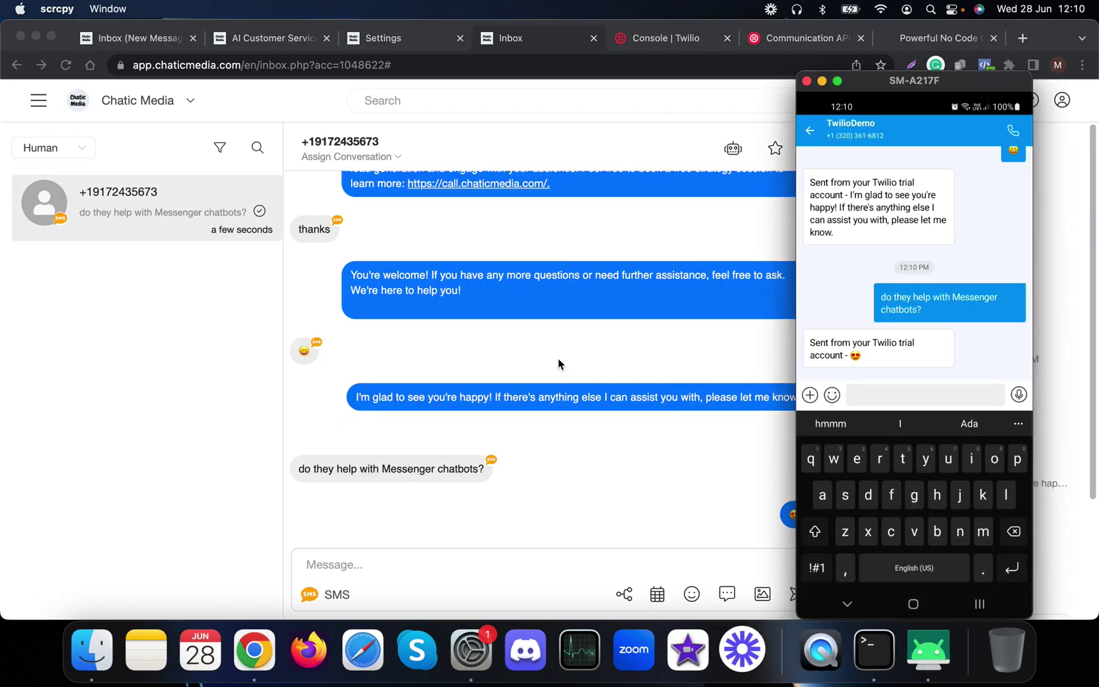
click(592, 355)
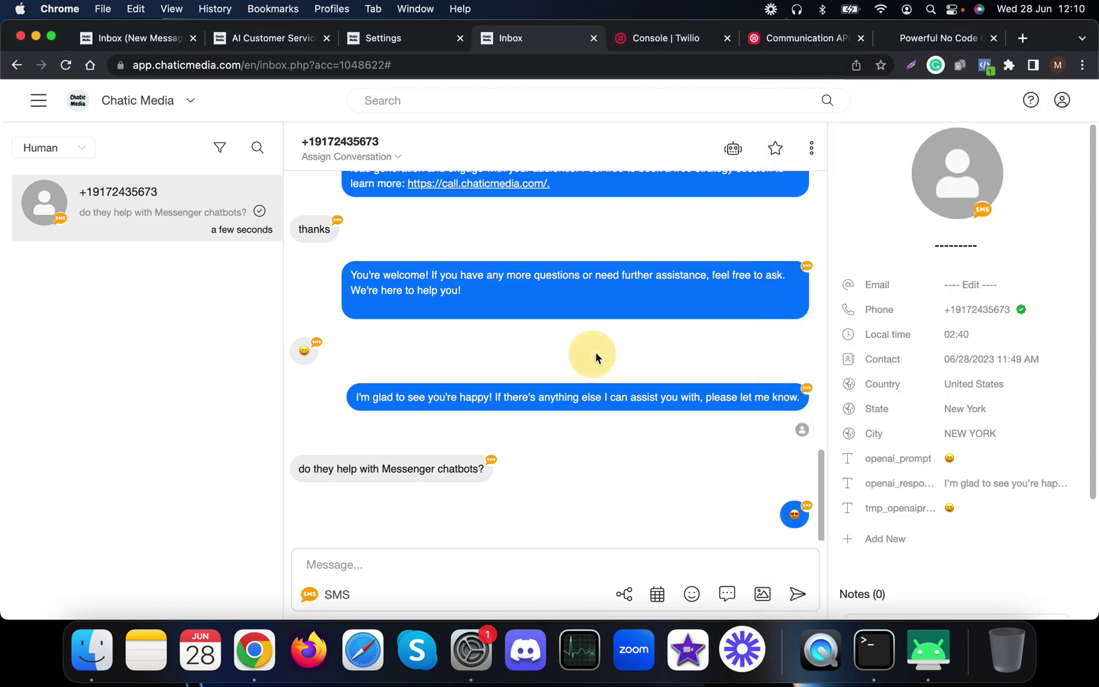
Transfer the SMS conversation back to the bot, show All conversations in the inbox, and reopen the SMS thread.
click(732, 153)
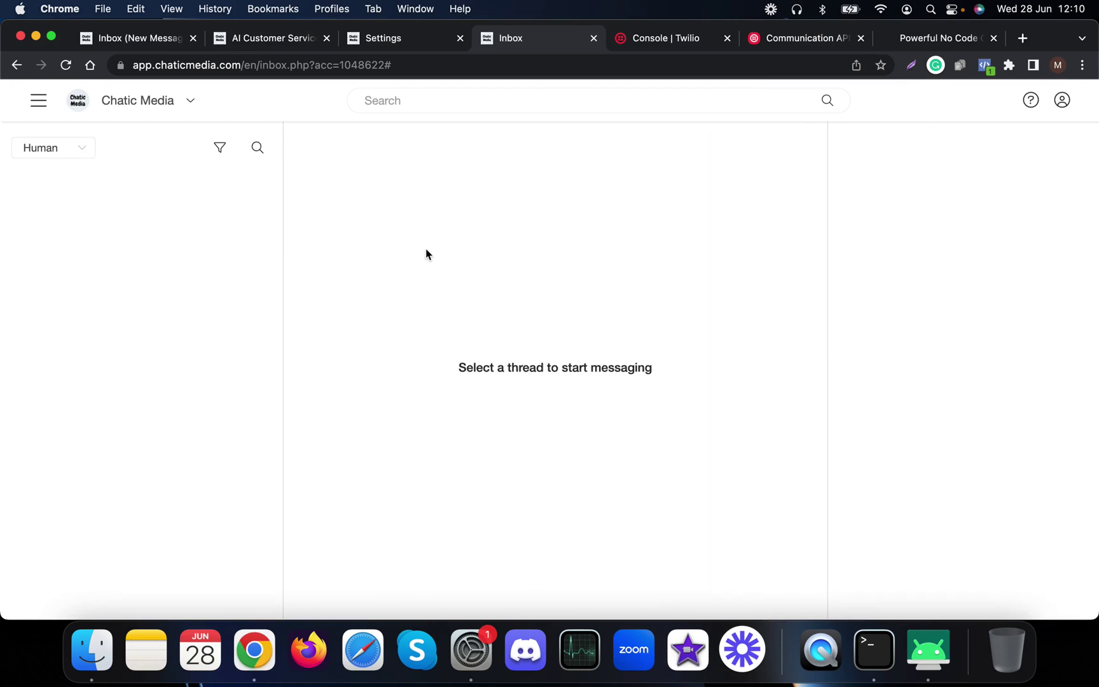
click(24, 155)
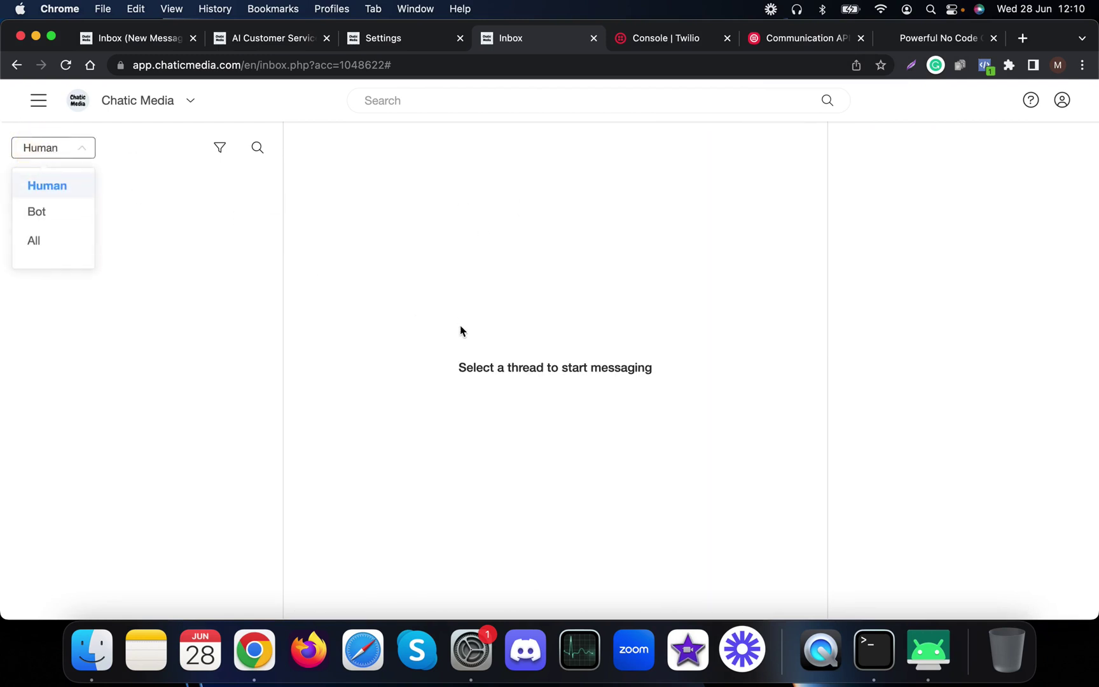
click(36, 242)
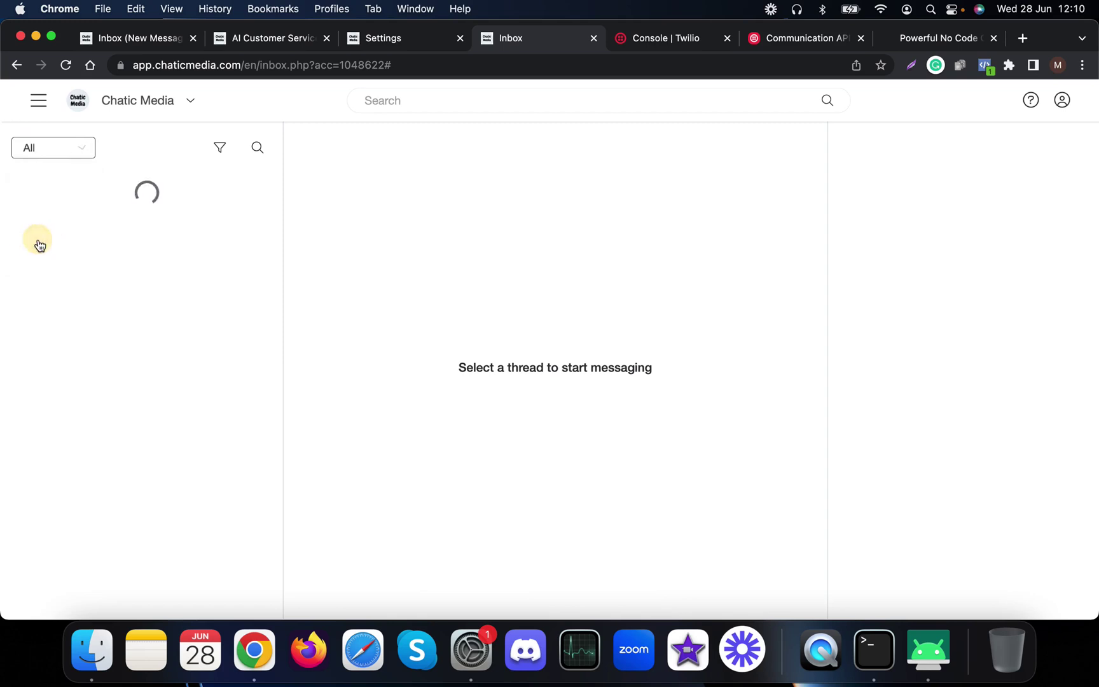
click(177, 213)
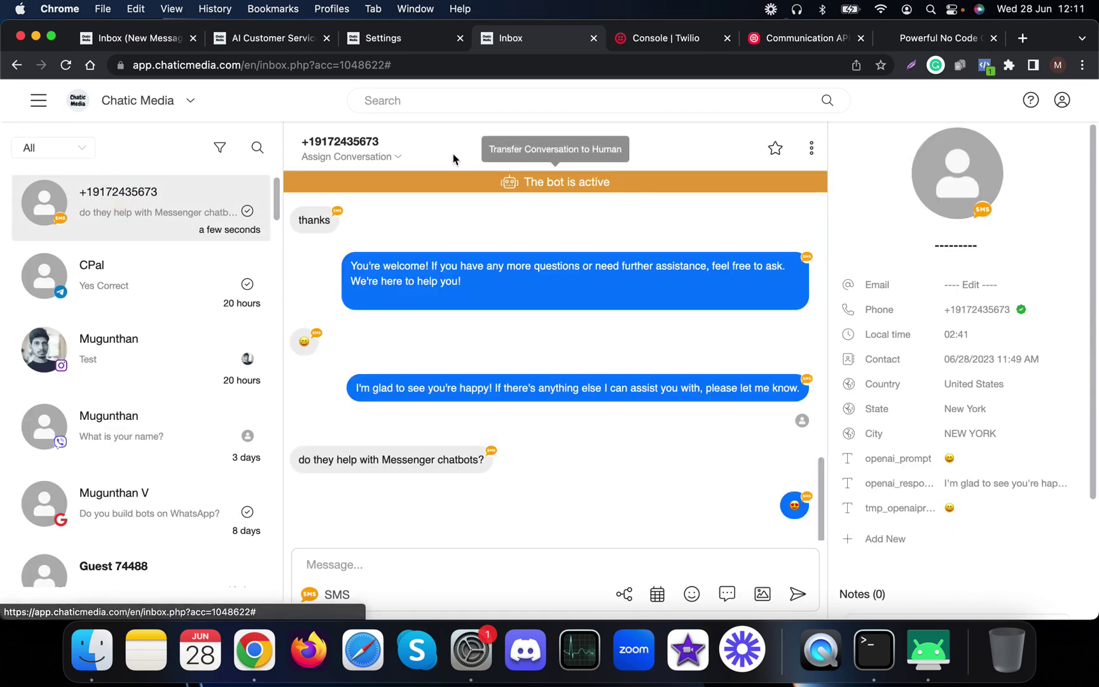
Switch to the mirrored phone and send "what is the benefit of using Chat Funnels instead of landing page?" in the TwilioDemo conversation.
click(929, 649)
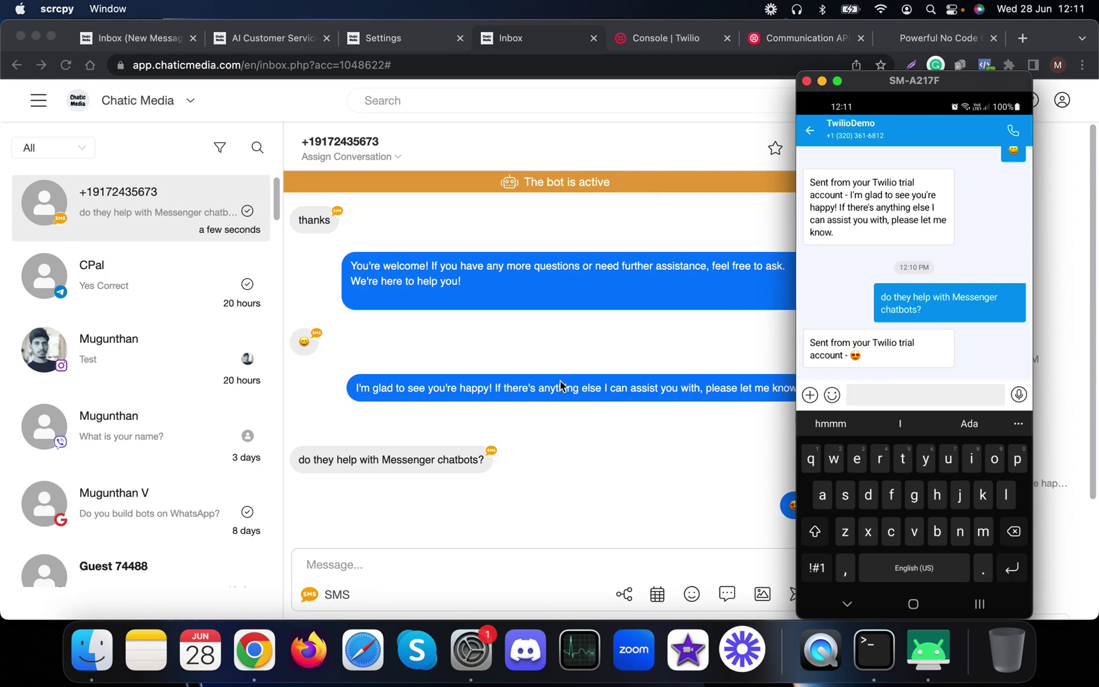
text(what is the be)
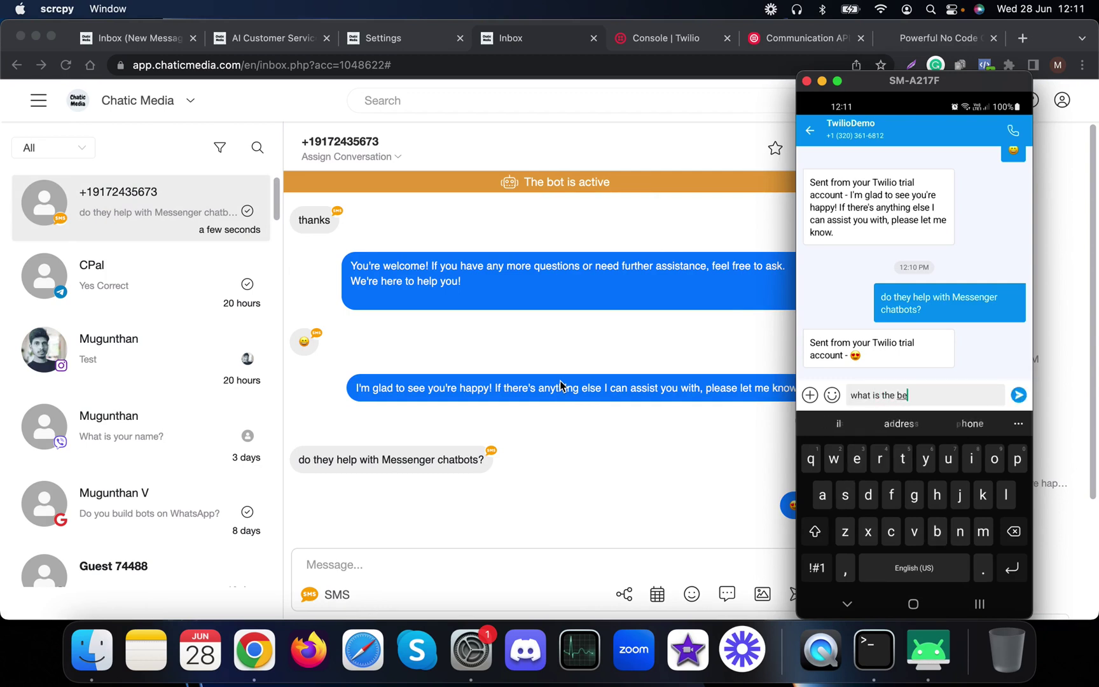
text(nefits o)
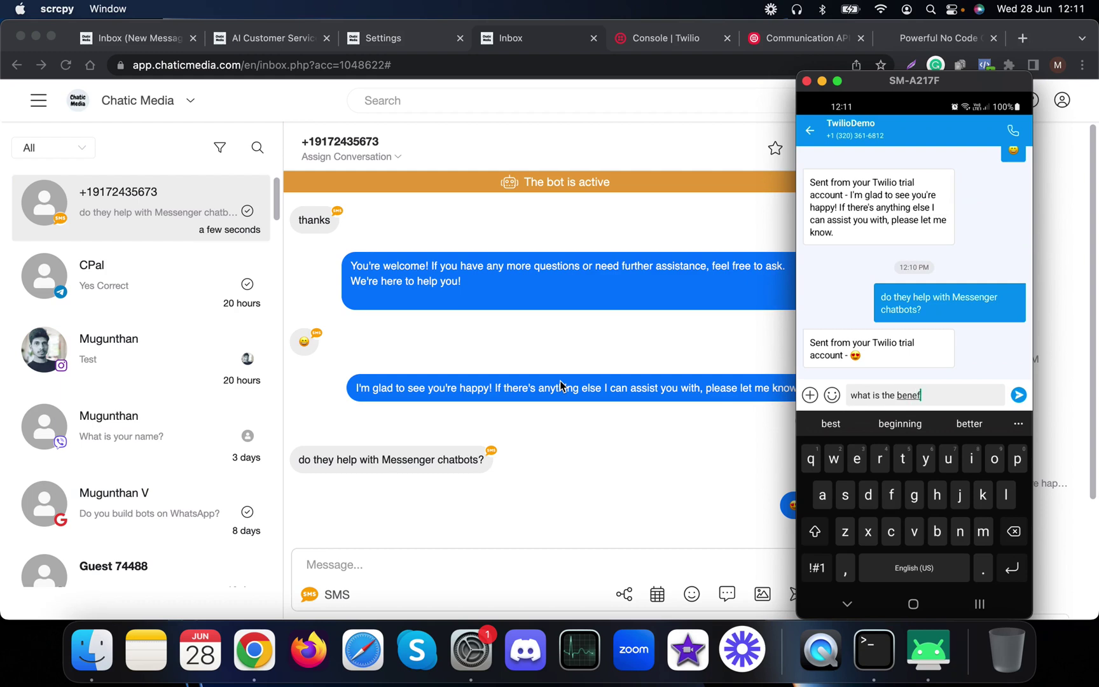
key(BackSpace)
key(BackSpace)
key(BackSpace)
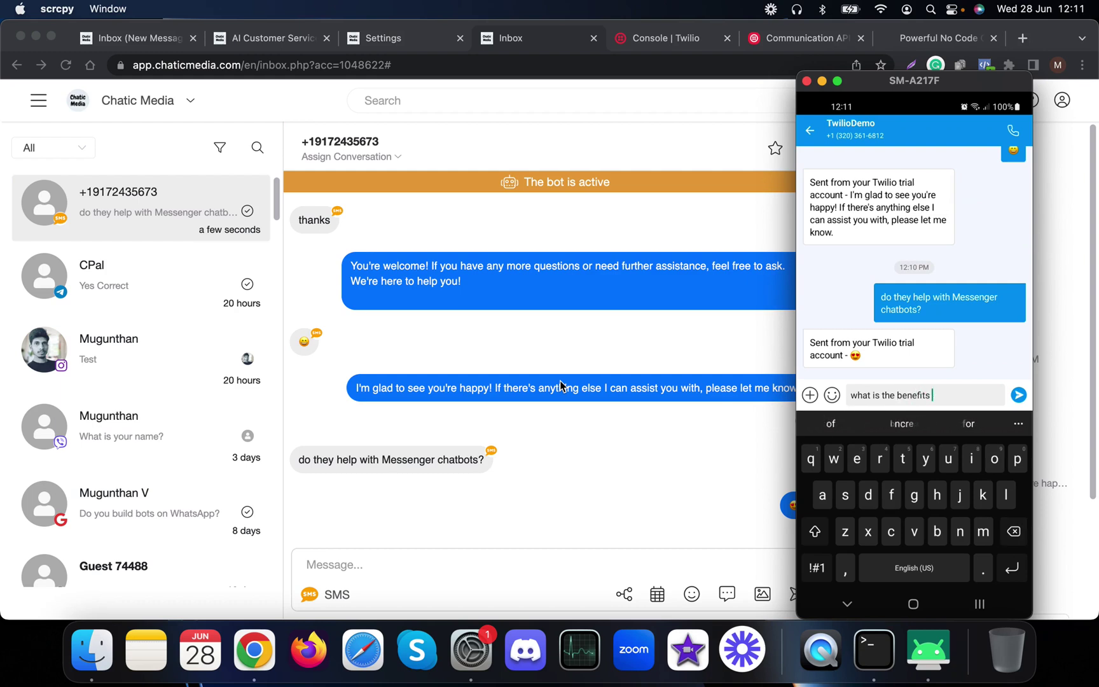
text(of using chatbfune)
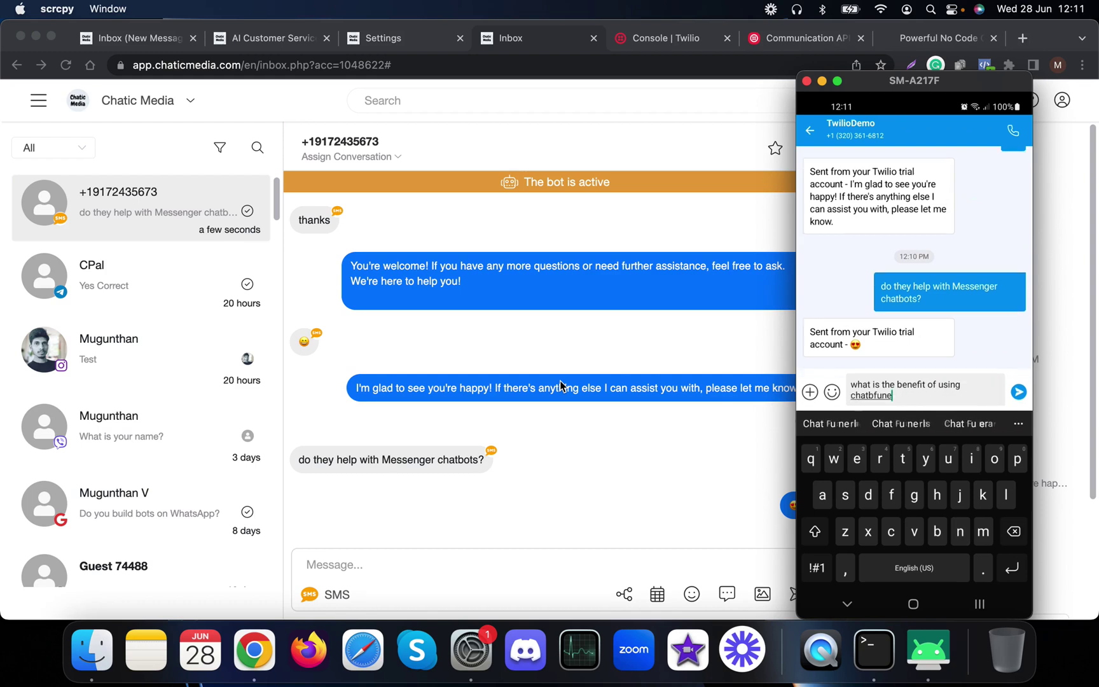
key(space)
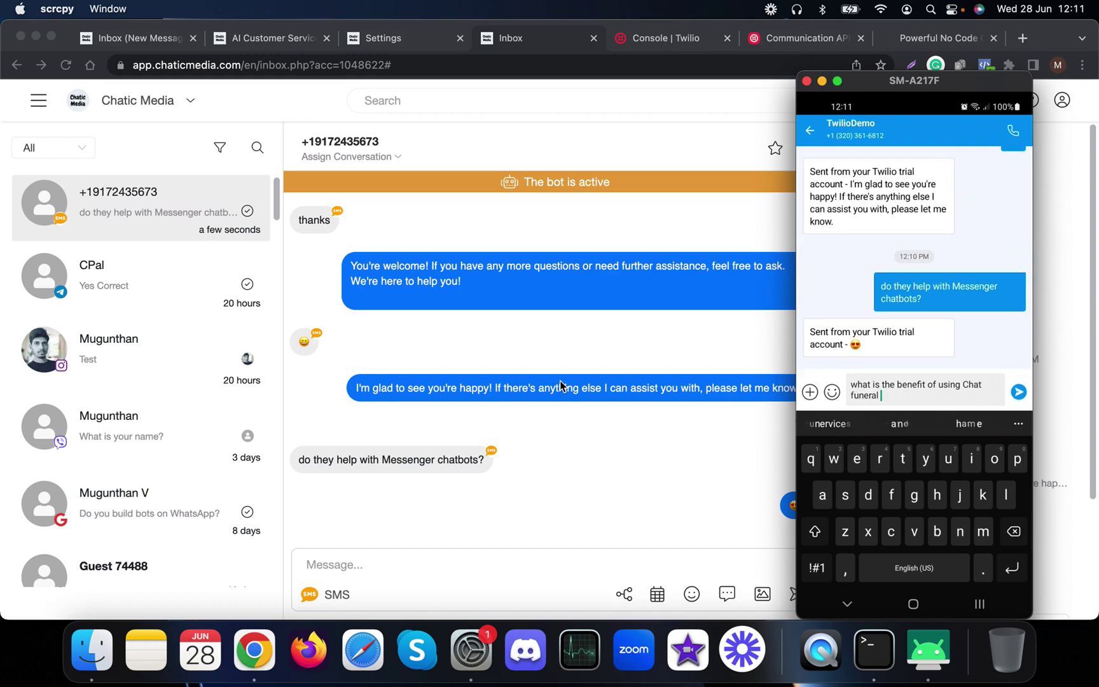
key(BackSpace)
key(BackSpace)
key(BackSpace)
key(BackSpace)
text(nels instead ofnlea)
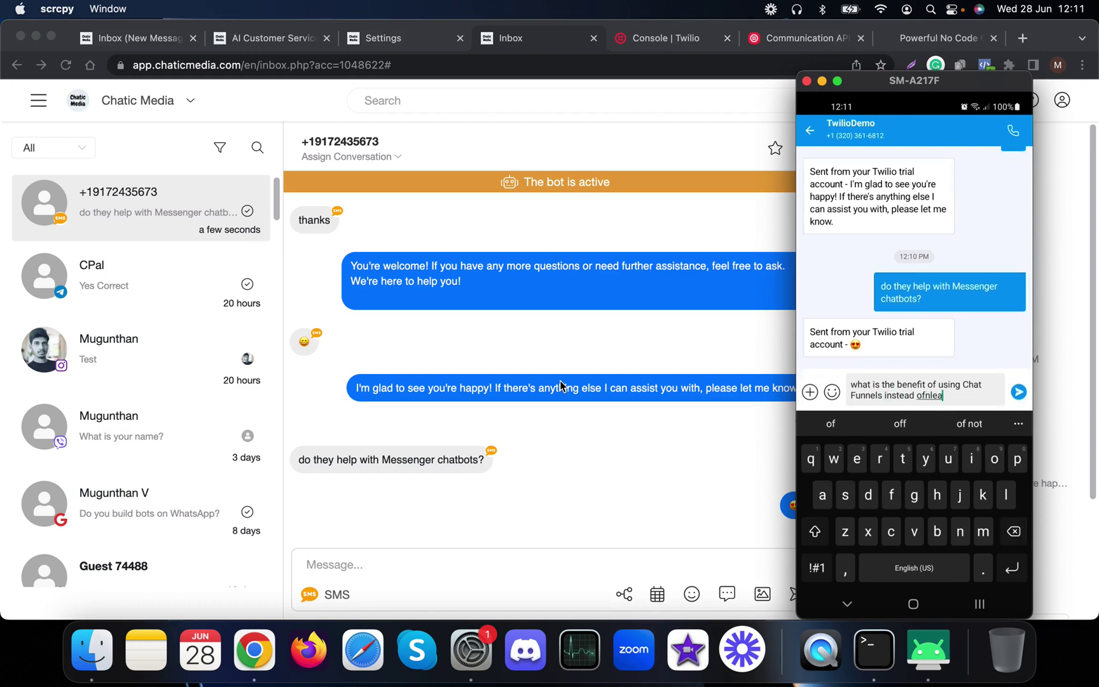
key(BackSpace)
text(landi)
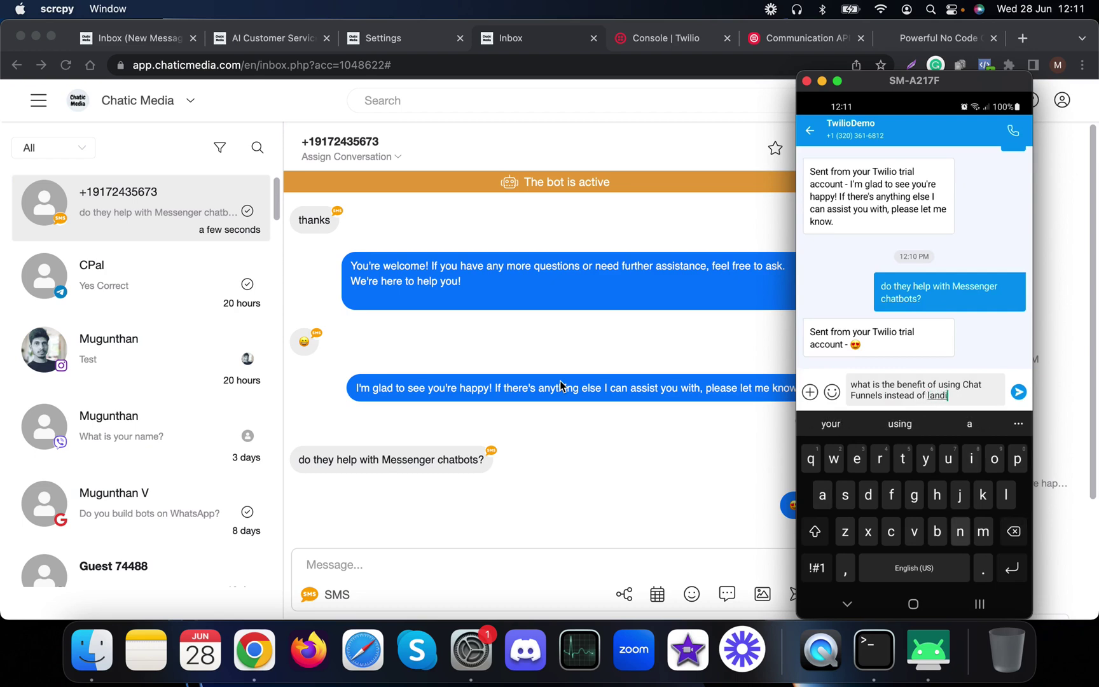
text(ng page?)
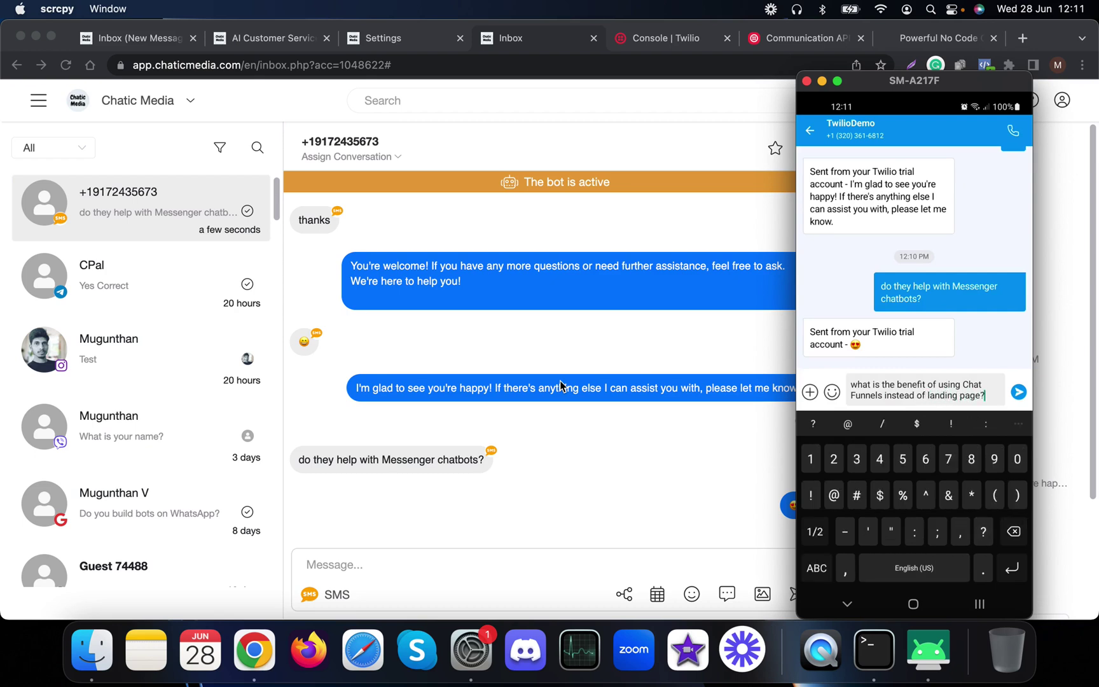
key(Return)
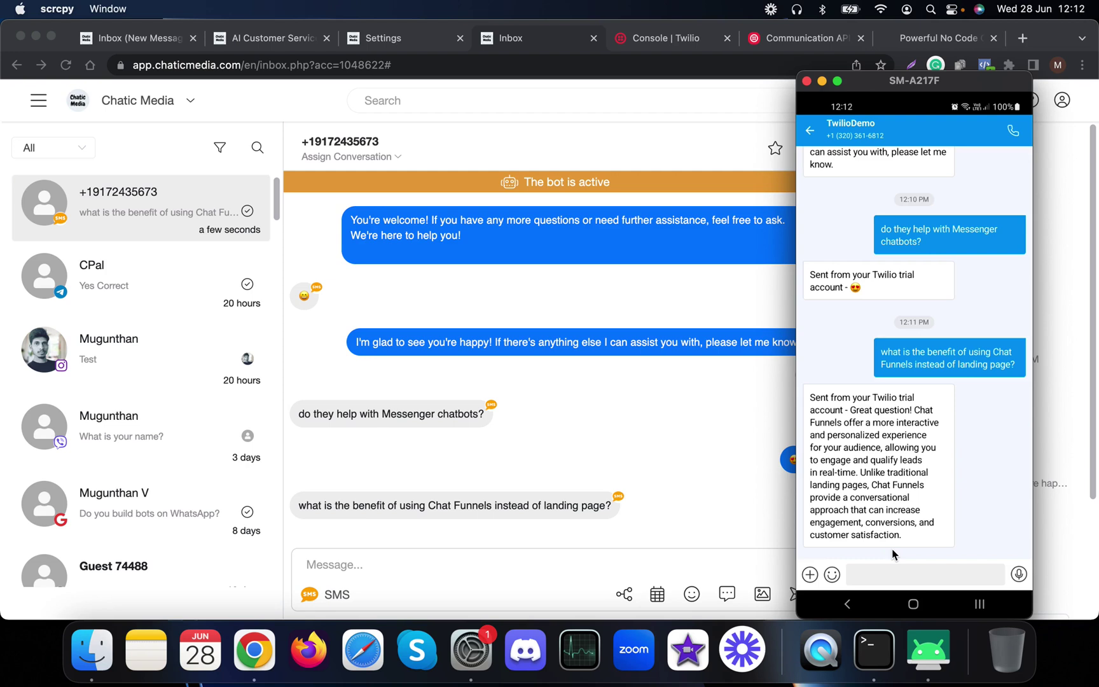
Review the whole TwilioDemo conversation on the phone, from the first message to the latest bot reply.
scroll(892, 554, up, 15)
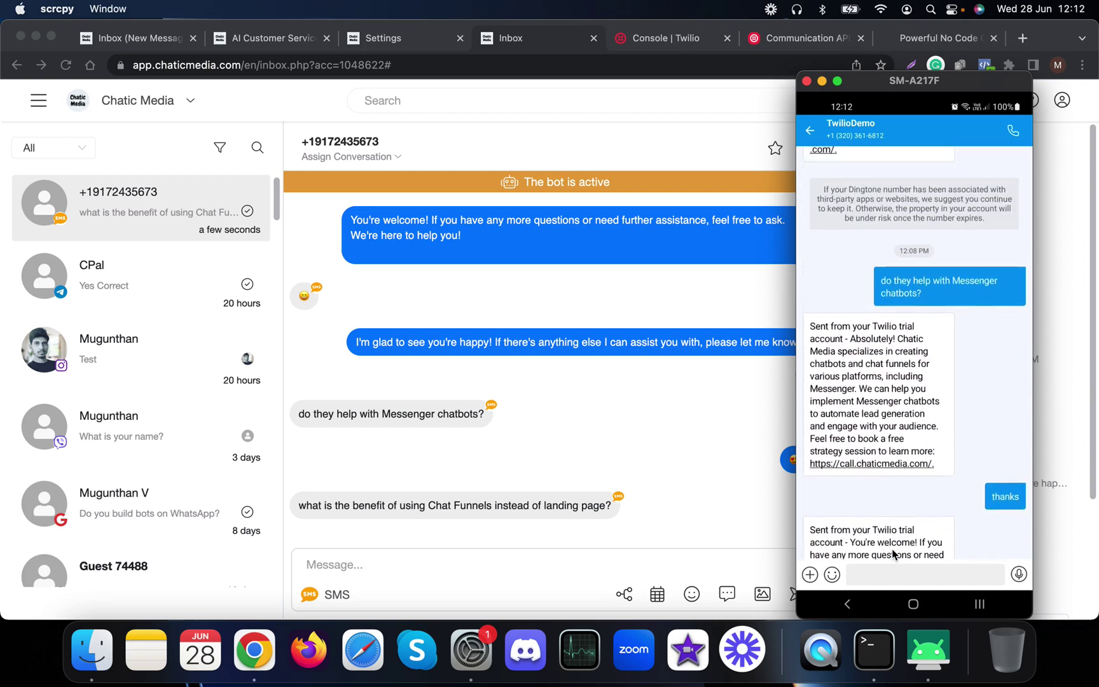
scroll(893, 555, up, 10)
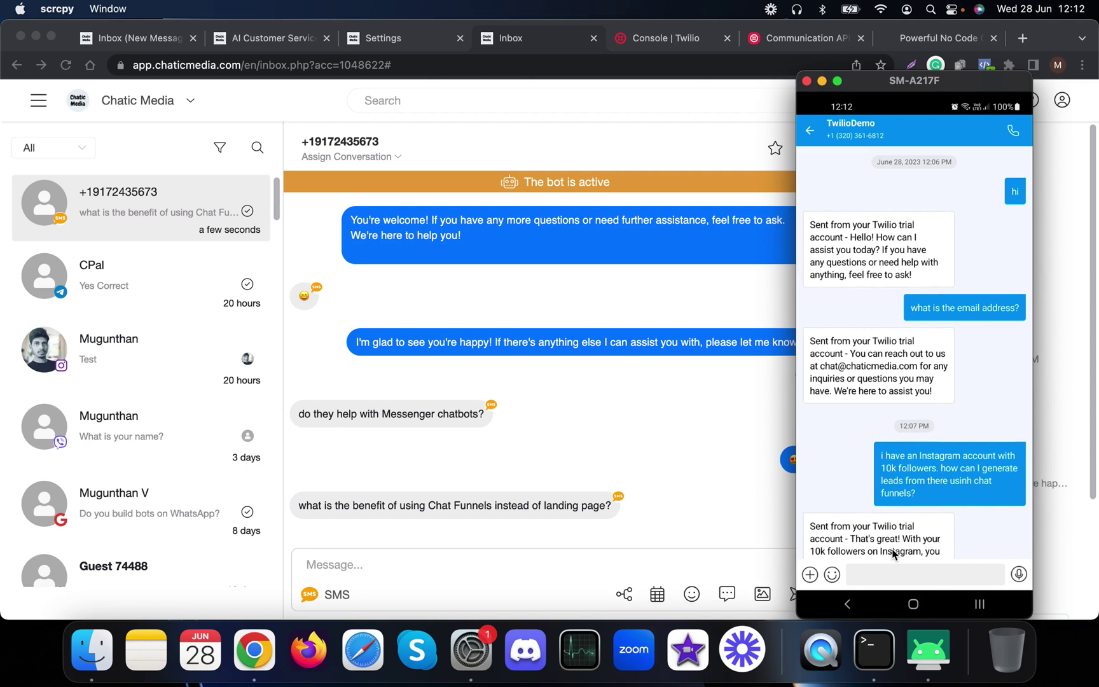
scroll(893, 554, down, 5)
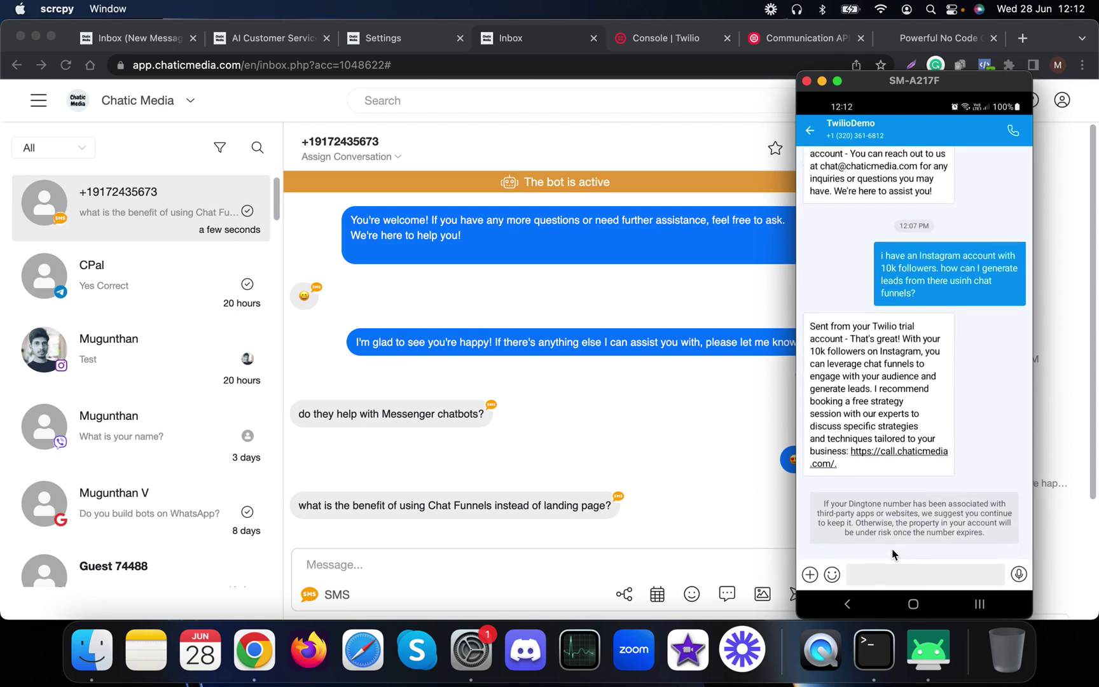
scroll(893, 554, down, 10)
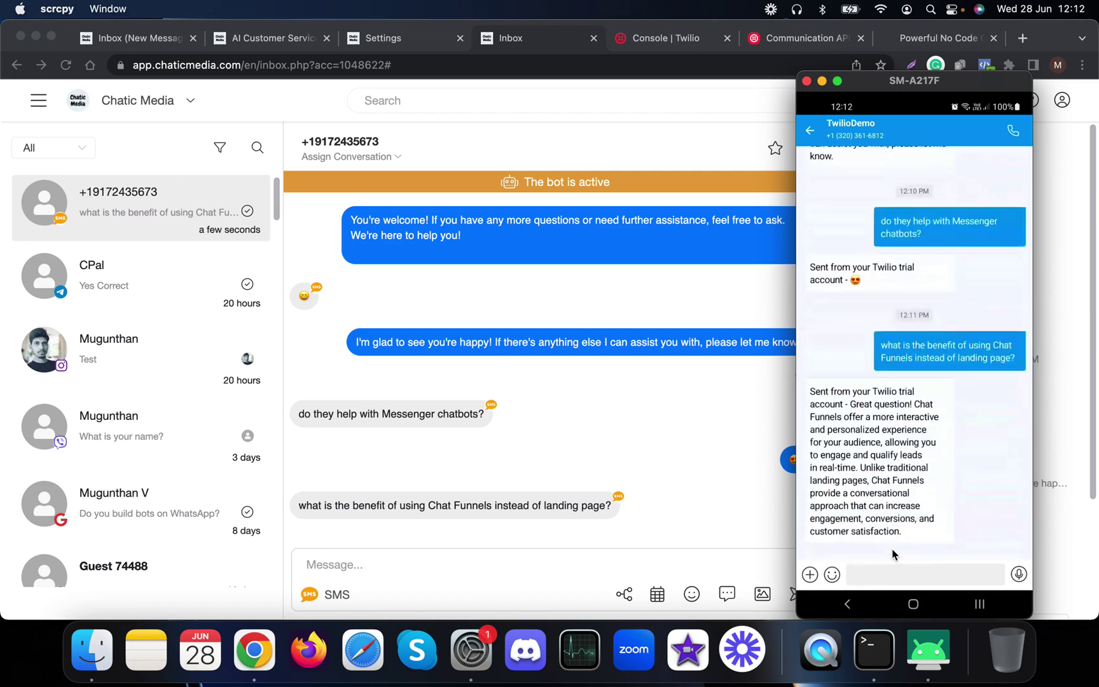